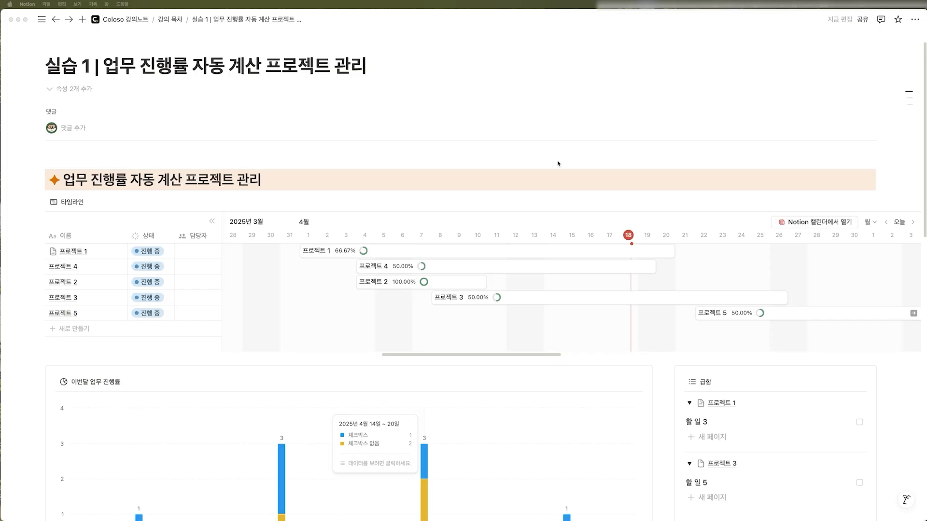
Set the status of 프로젝트 1 and 프로젝트 4 to 완료 in the dashboard's timeline table
scroll(434, 207, "down", 5)
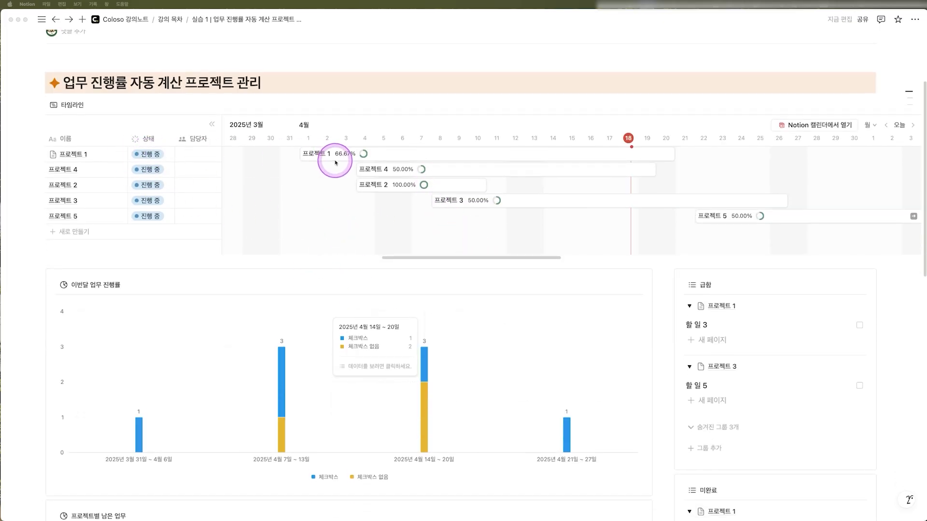
left_click(155, 158)
left_click(155, 248)
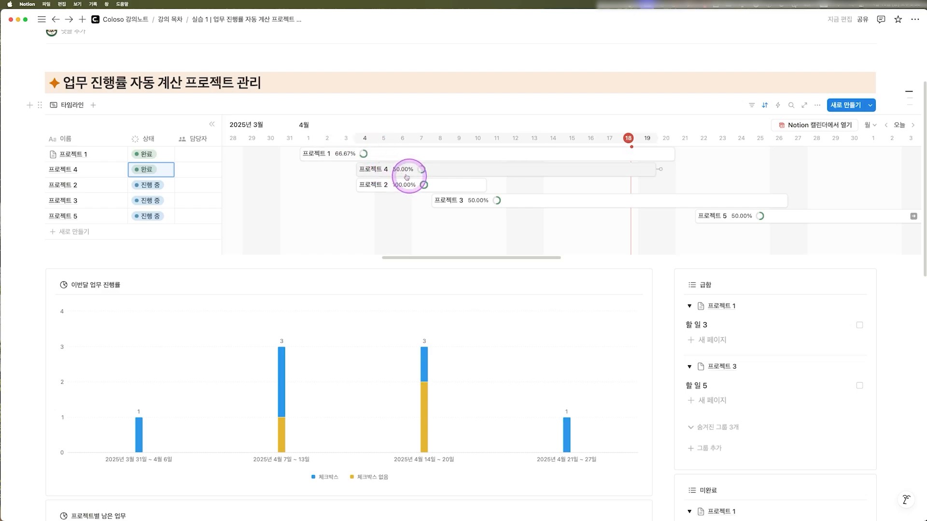
Mark 할 일 3 in 프로젝트 1 and 할 일 7 in 프로젝트 4 as done, closing each project page
left_click(394, 154)
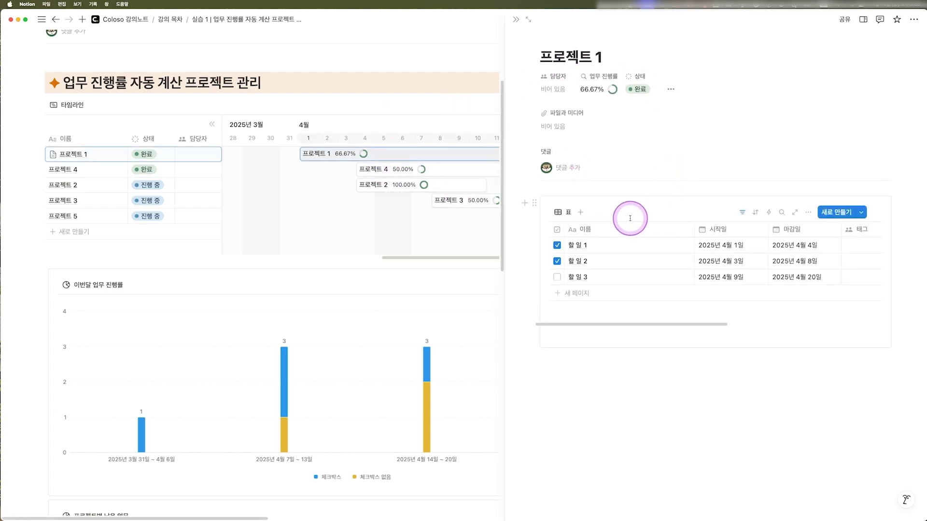
left_click(558, 278)
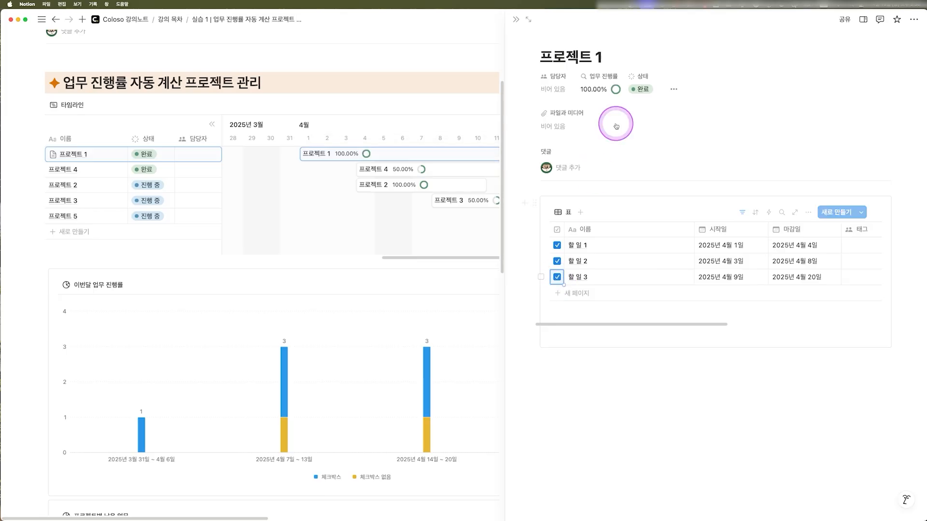
left_click(515, 20)
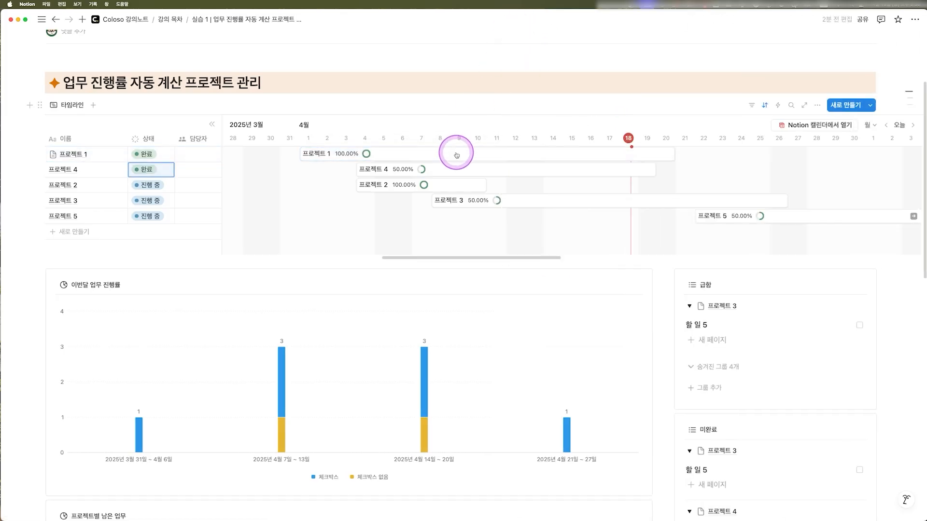
left_click(459, 172)
left_click(573, 226)
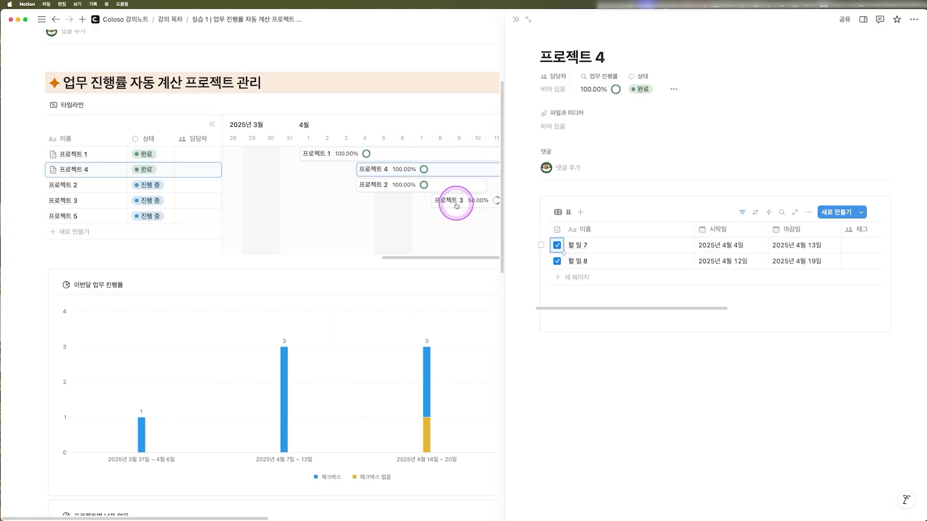
left_click(516, 19)
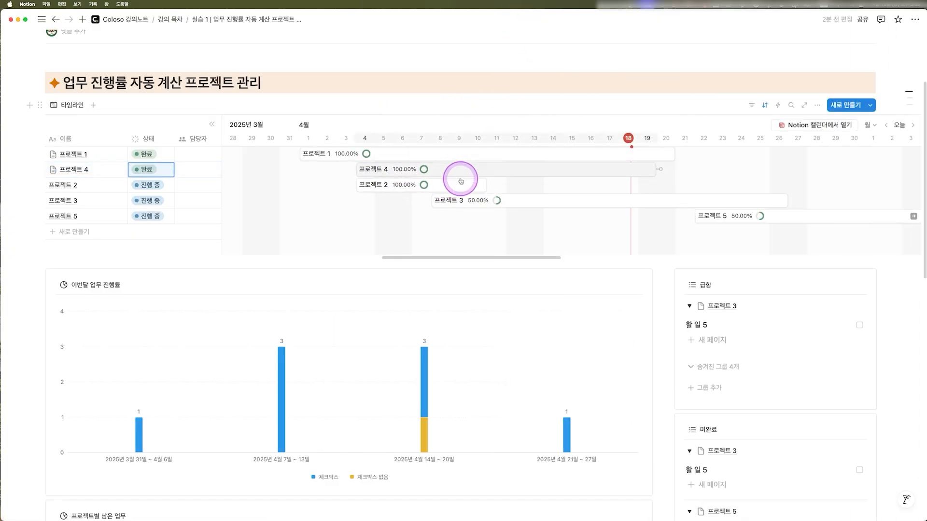
Uncheck 할 일 1 and 할 일 2 on the 프로젝트 1 page, and close the page
scroll(444, 241, "down", 3)
scroll(416, 347, "down", 3)
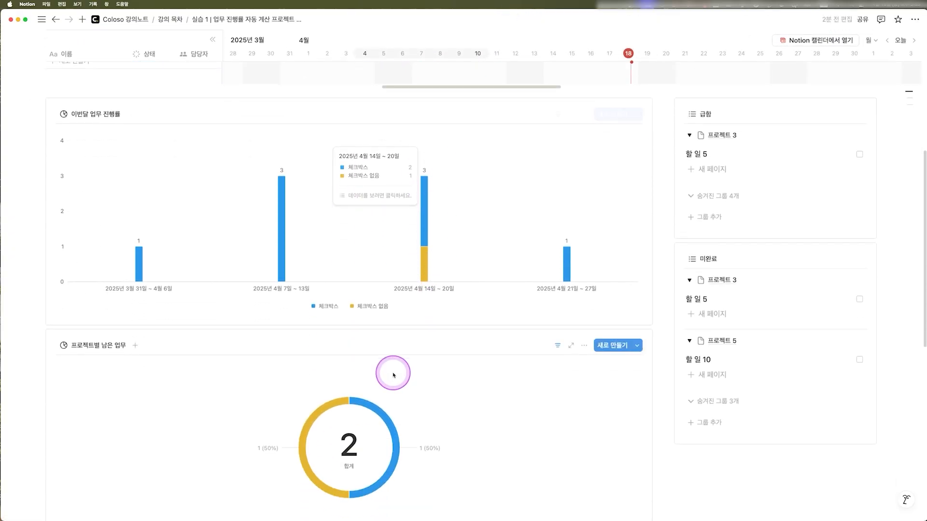
scroll(422, 352, "up", 4)
scroll(436, 334, "up", 1)
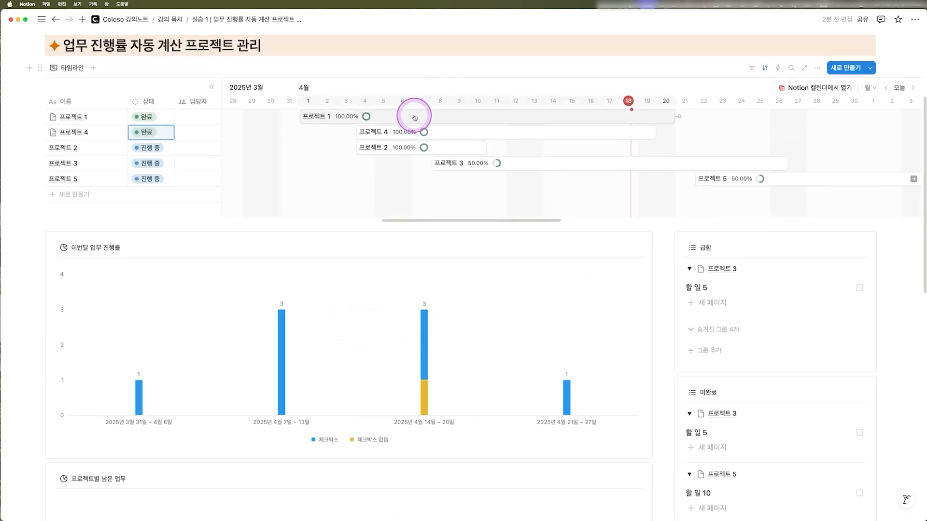
left_click(413, 118)
left_click(557, 246)
left_click(556, 261)
left_click(516, 21)
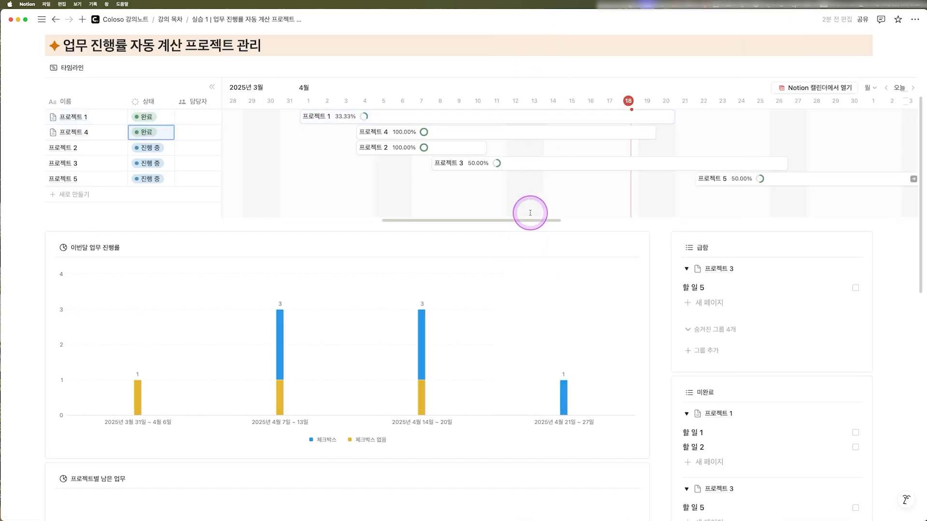
Examine the dashboard's timeline, monthly progress and remaining-work charts, and the 급함 and 미완료 task lists
scroll(534, 197, "down", 5)
scroll(393, 327, "up", 3)
scroll(515, 278, "up", 5)
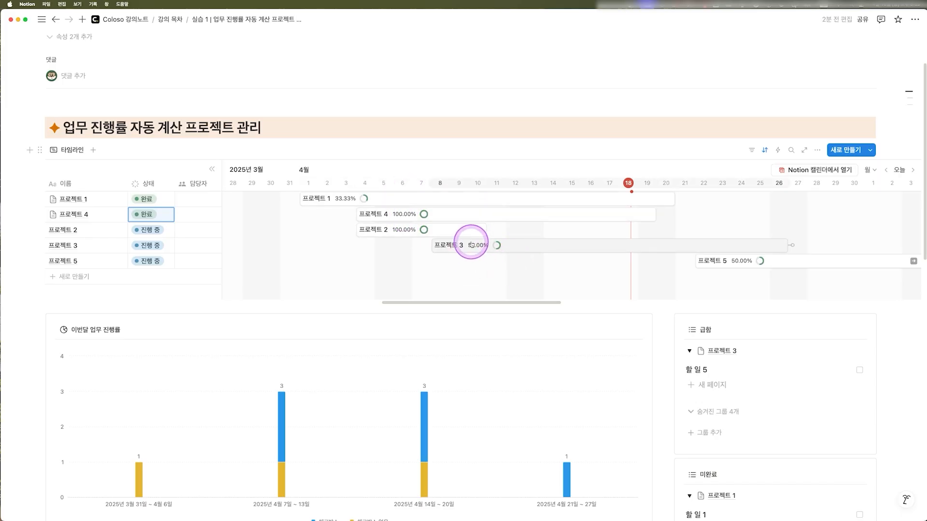
scroll(478, 256, "down", 3)
scroll(712, 202, "down", 3)
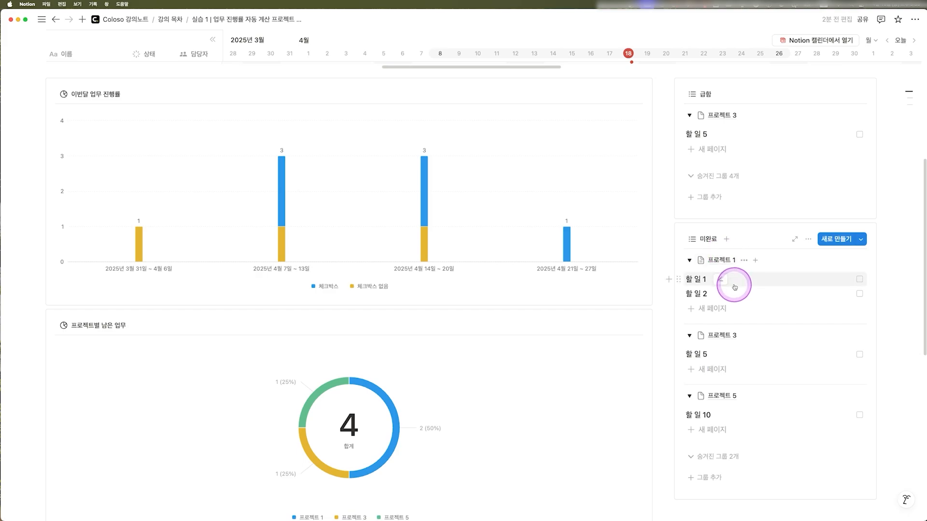
scroll(772, 256, "down", 2)
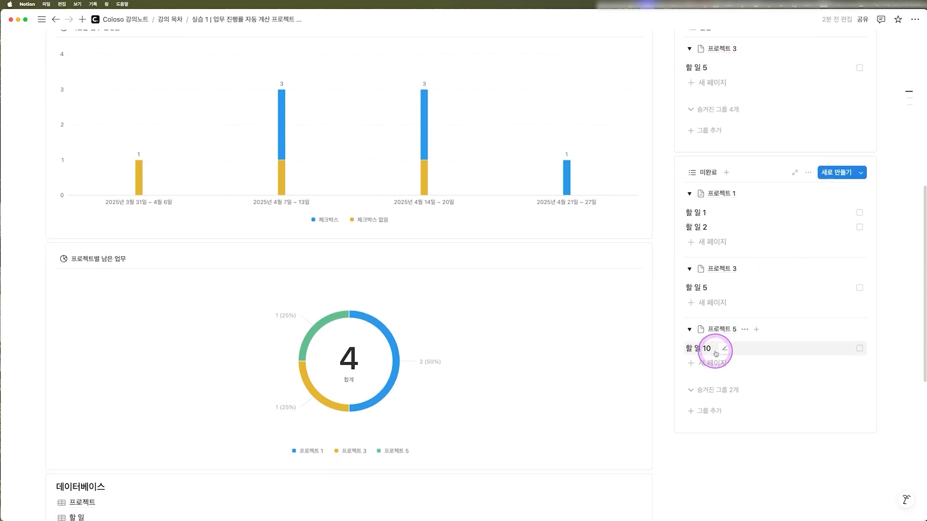
scroll(741, 265, "up", 8)
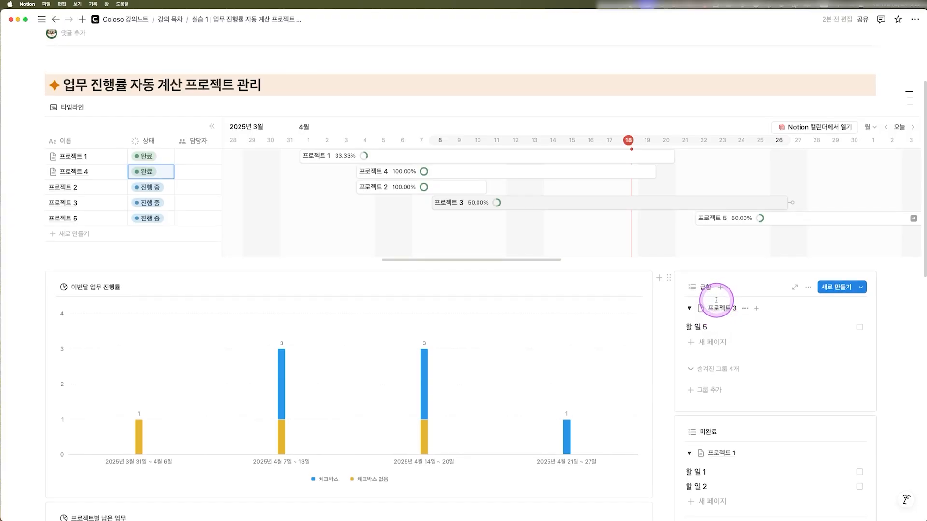
Review the source 프로젝트 database's table with its task relation and progress columns, and return to the dashboard
scroll(531, 304, "down", 14)
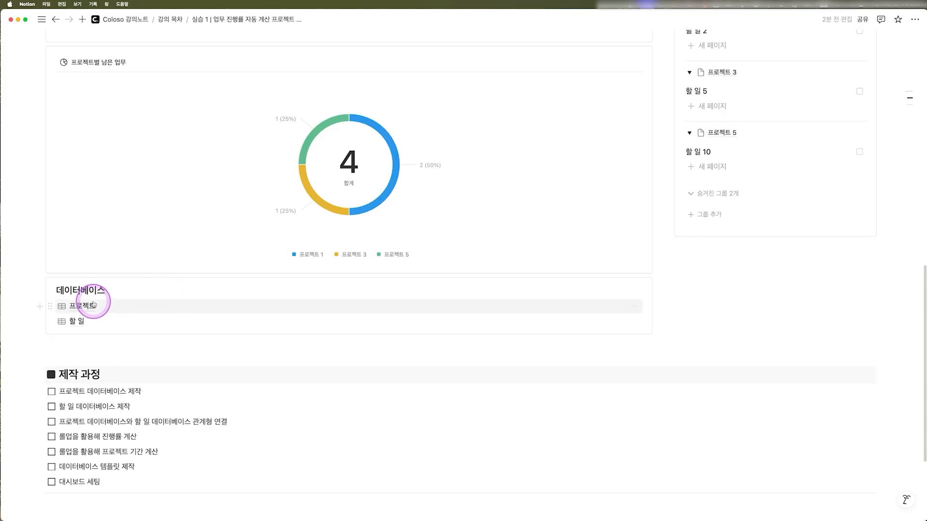
mouse_move(100, 311)
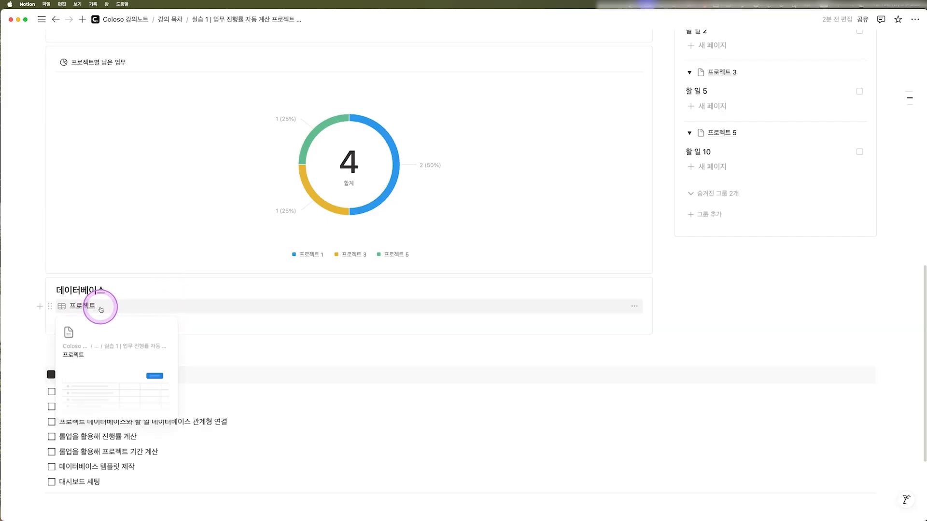
left_click(100, 310)
left_click(58, 79)
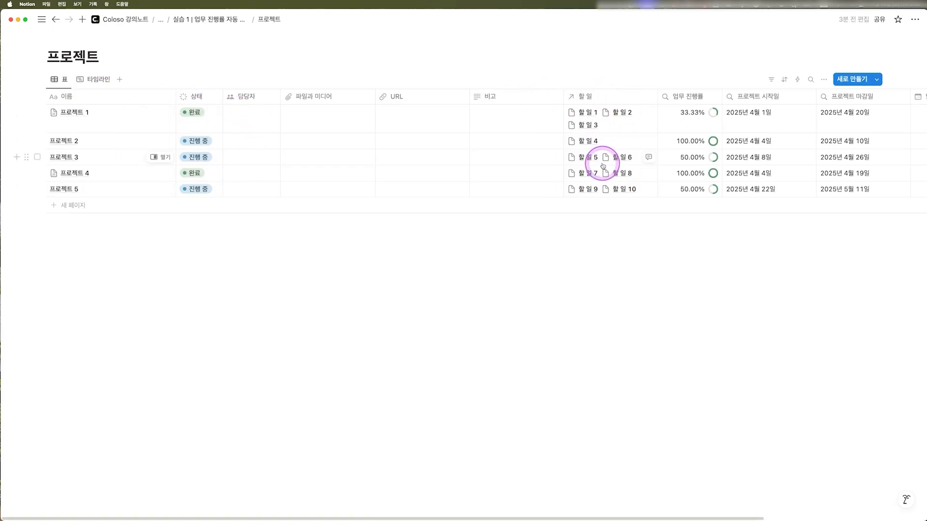
left_click(55, 19)
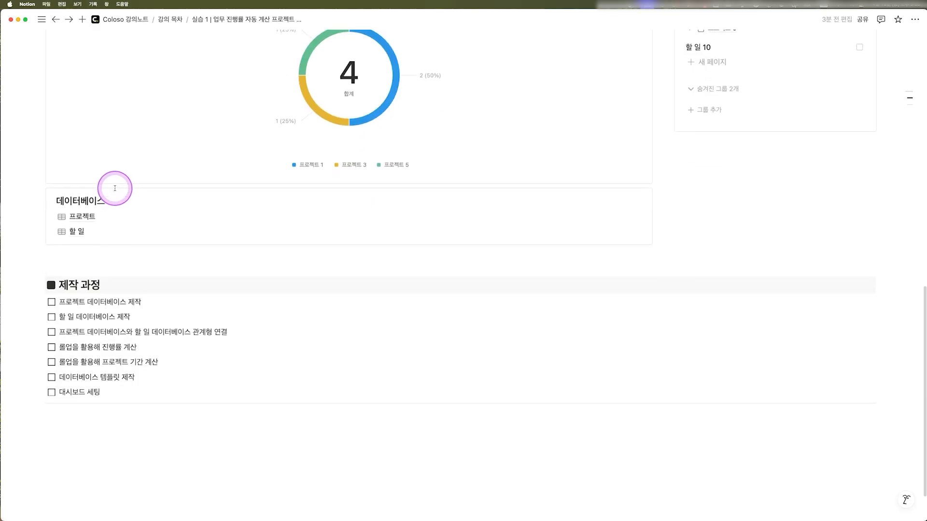
Review the 할 일 database's table, 미완료 and 급함 views, including the 급함 view's filters, and return to the dashboard
left_click(71, 223)
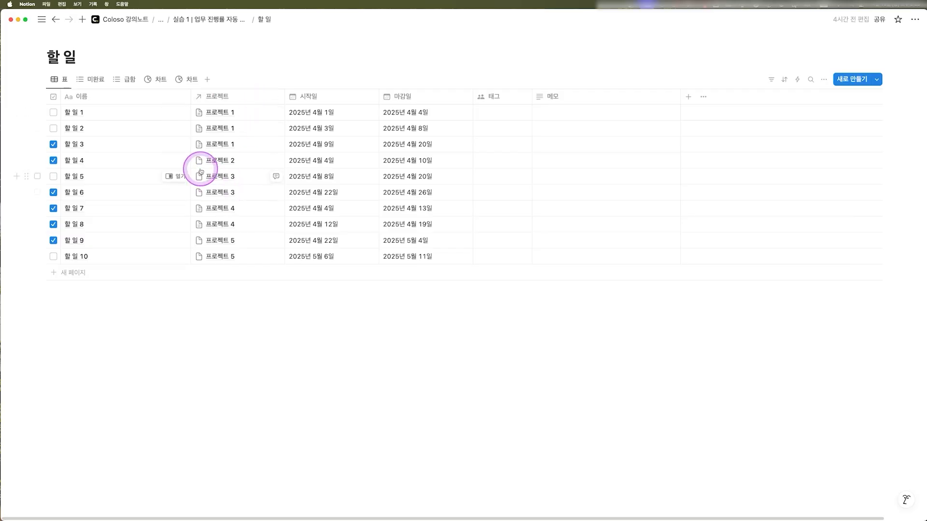
left_click(103, 88)
left_click(119, 82)
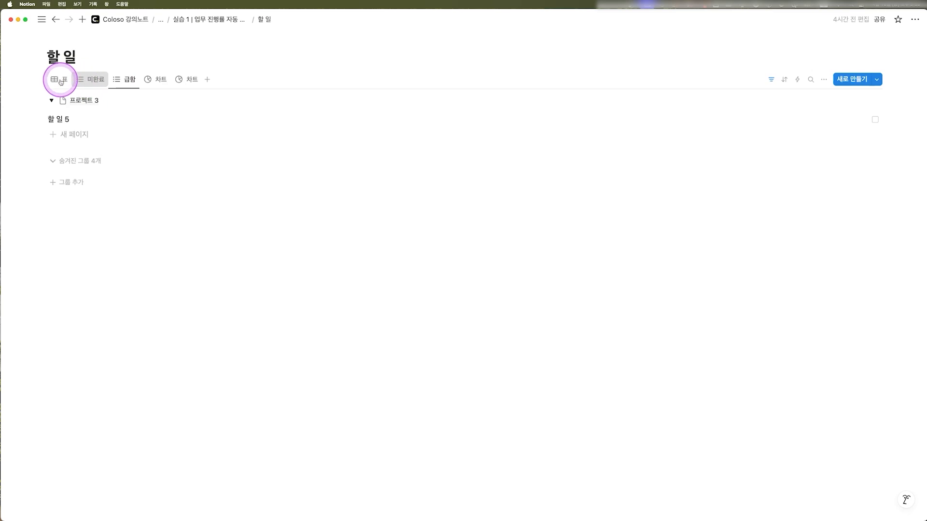
left_click(74, 80)
left_click(126, 79)
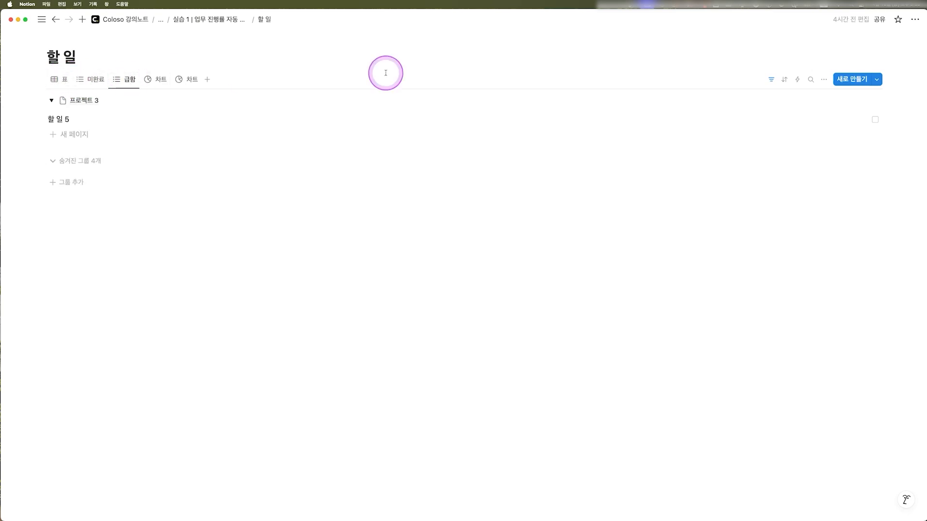
left_click(770, 80)
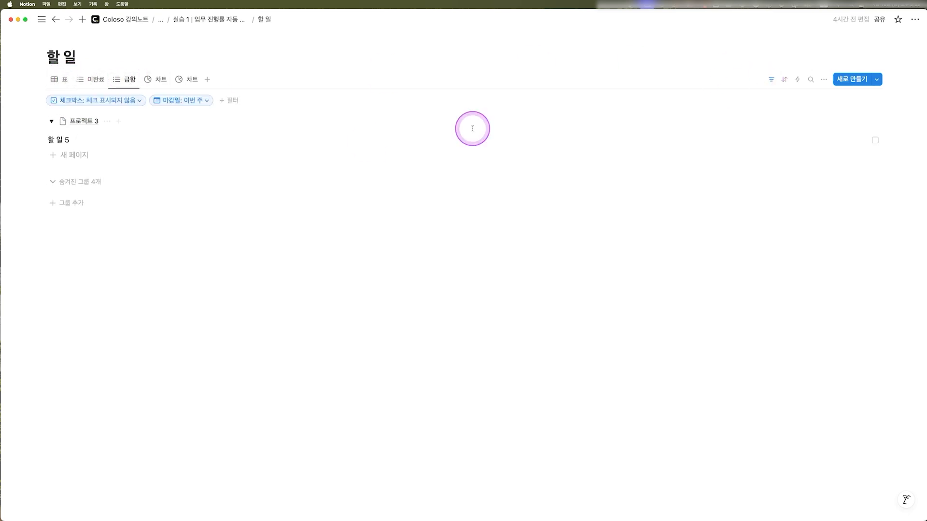
left_click(56, 81)
key("super+bracketleft")
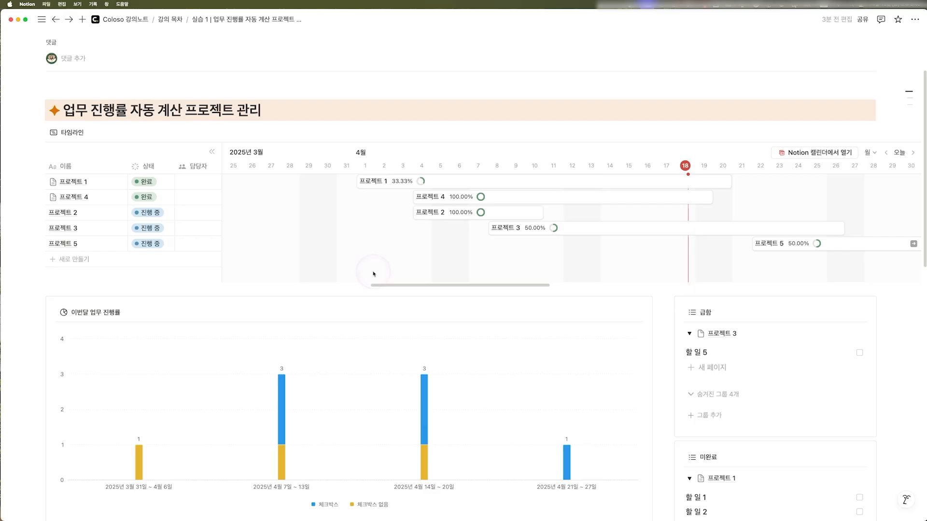
Start an empty text line below the 제작 과정 checklist at the end of the page
left_click(374, 273)
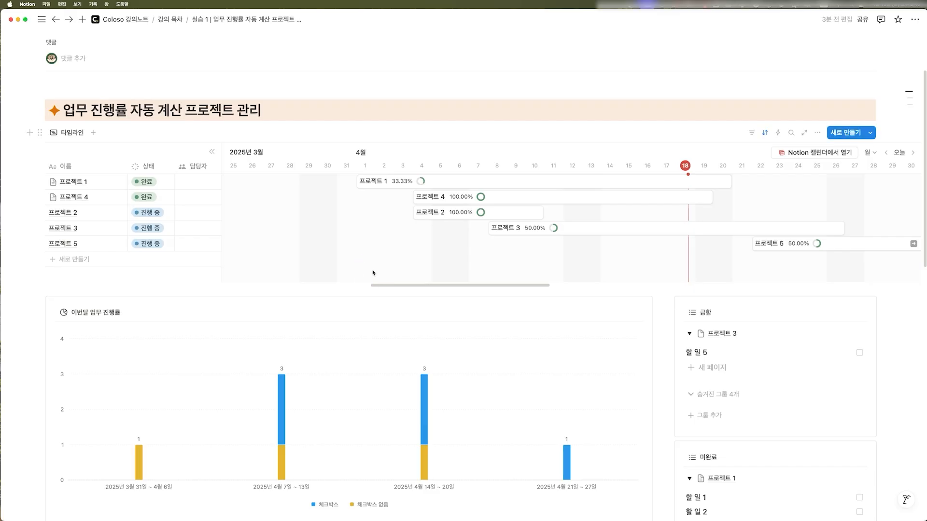
scroll(373, 273, "down", 15)
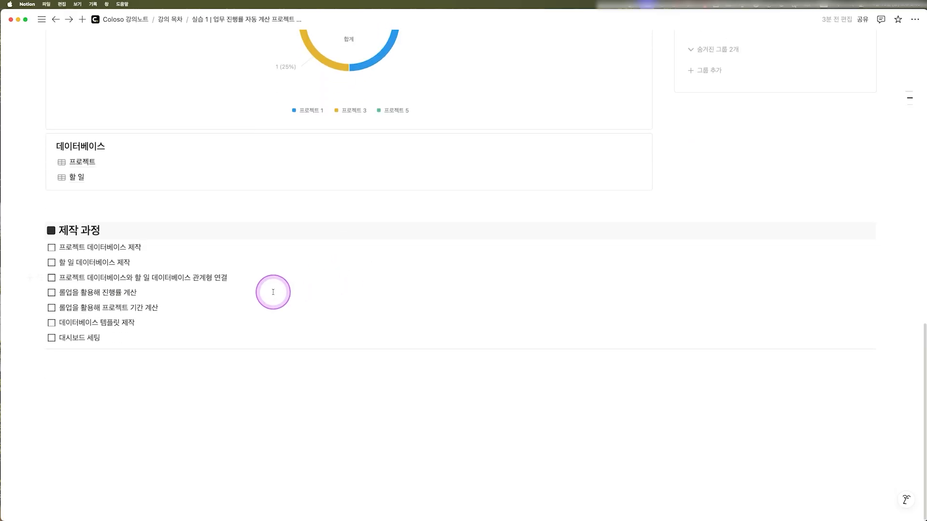
left_click(100, 363)
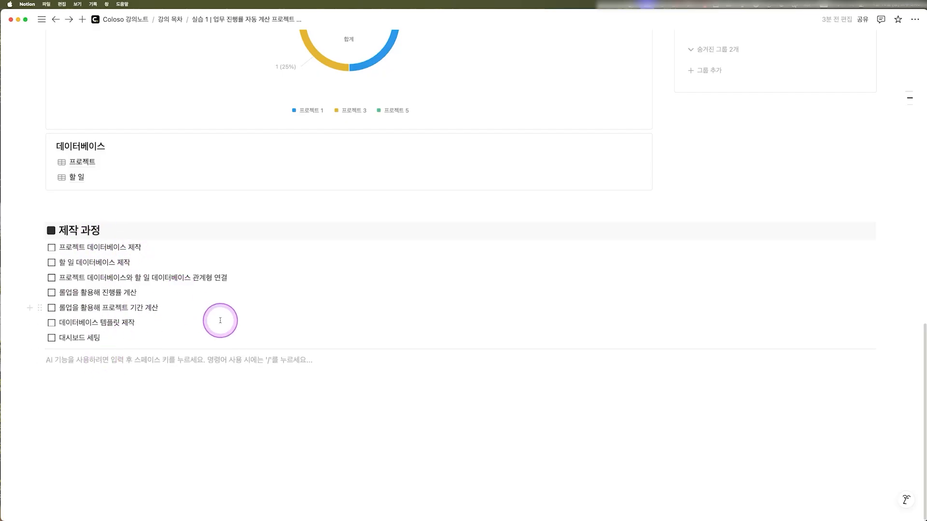
key("Return")
key("Return")
key("Return")
scroll(217, 299, "down", 2)
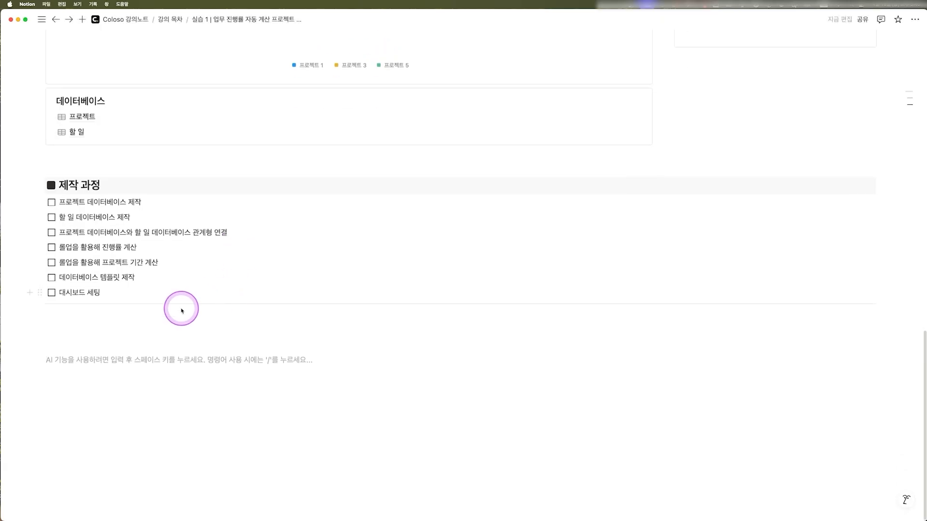
key("BackSpace")
key("BackSpace")
key("BackSpace")
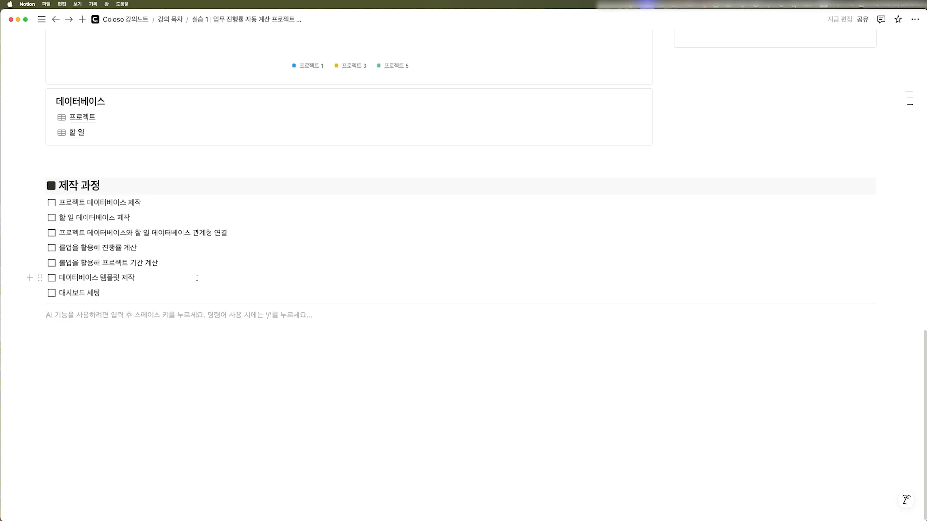
Insert a new inline table database below the 제작 과정 checklist and title it 프로젝트
type("/표")
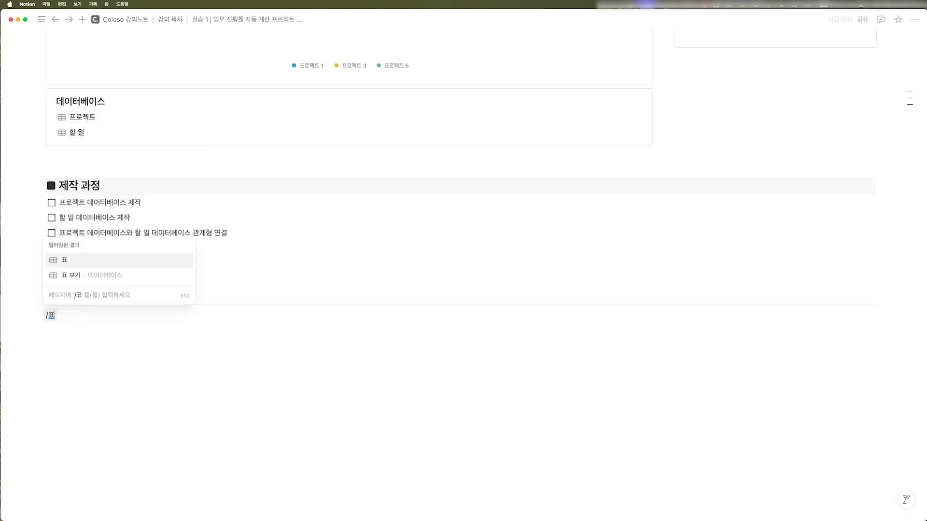
key("Return")
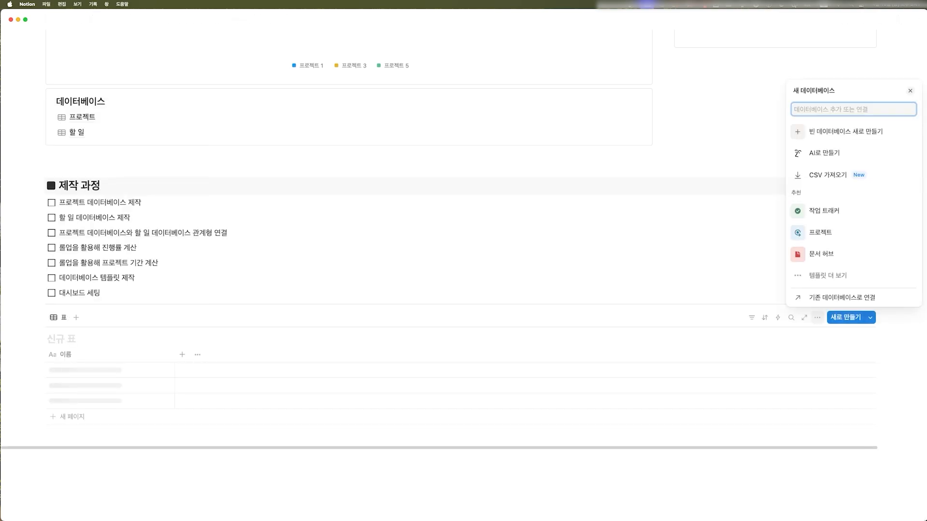
left_click(65, 339)
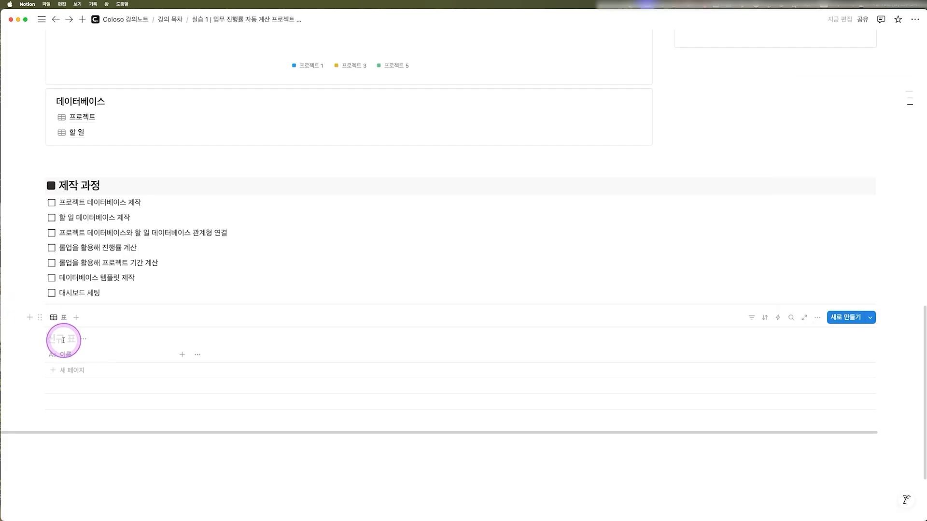
type("프로젝트")
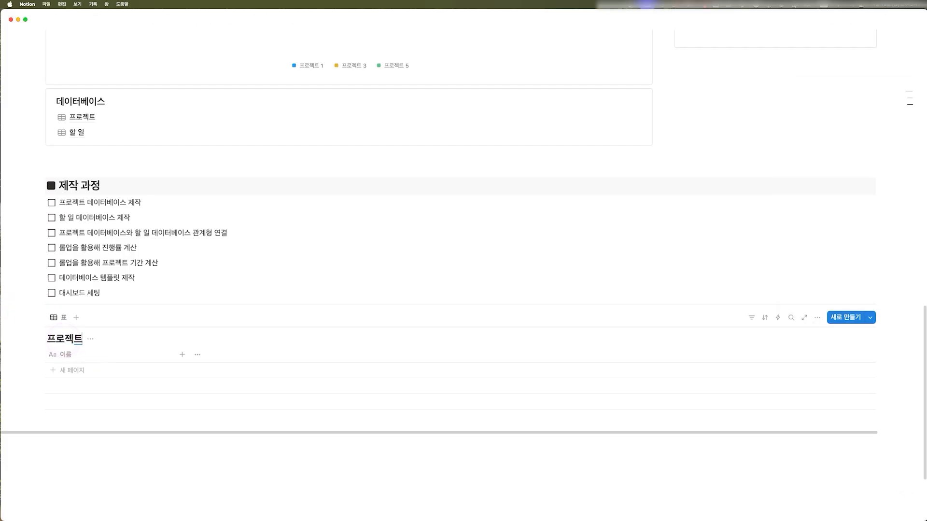
Add four empty rows to the new 프로젝트 table
key("Return")
key("Return")
key("Return")
key("Return")
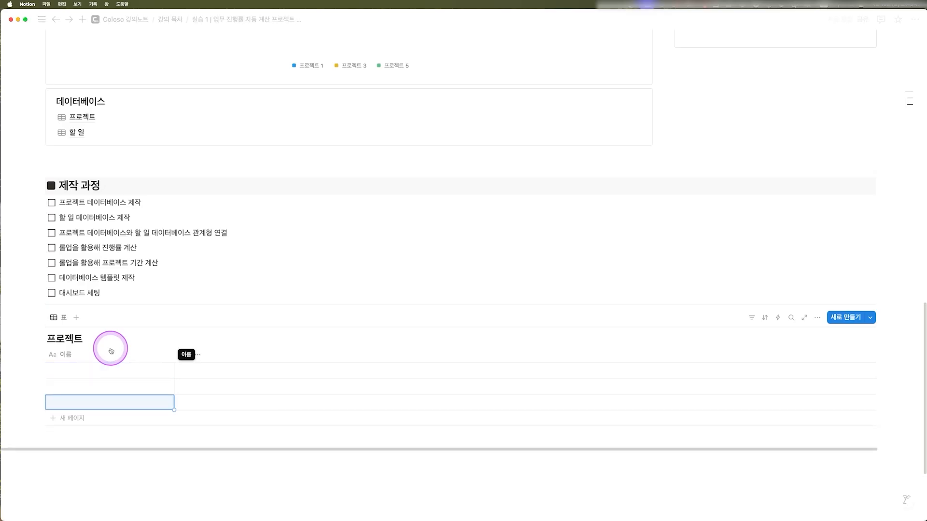
Rename the 이름 property of the new 프로젝트 table as 프로젝트 명
scroll(109, 346, "down", 3)
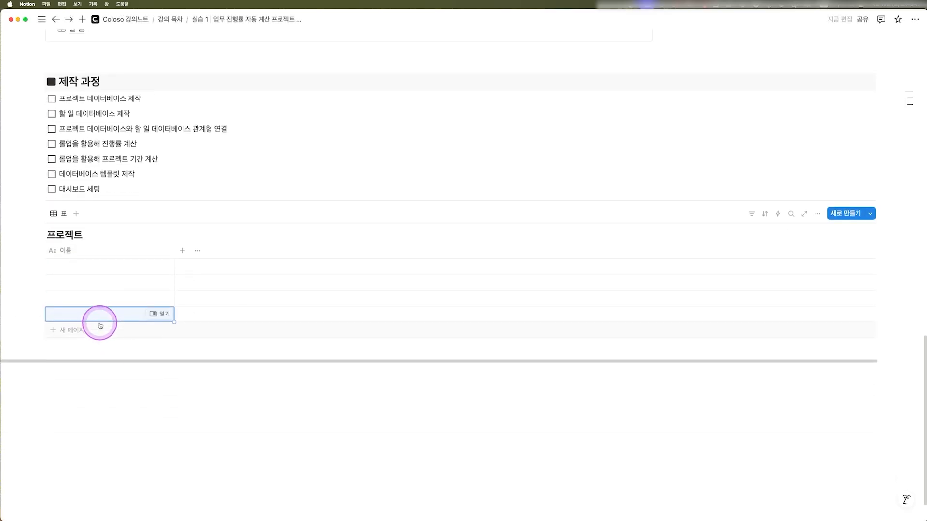
left_click(97, 251)
type("프로젝트 명")
left_click(97, 247)
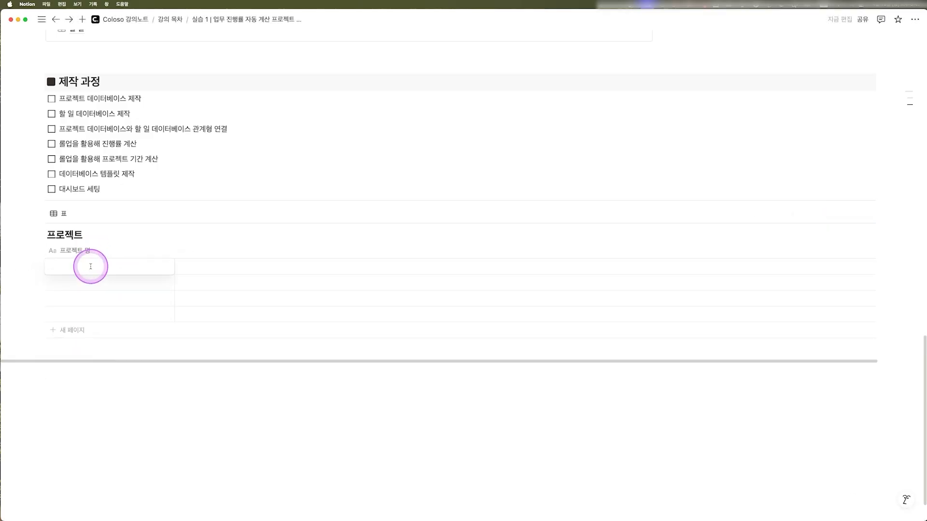
Name the four rows of the new 프로젝트 table 프로젝트 1, 프로젝트 2, 프로젝트 3 and 프로젝트 4
type("프롲트 1")
left_click(91, 283)
type("프로젝트 1")
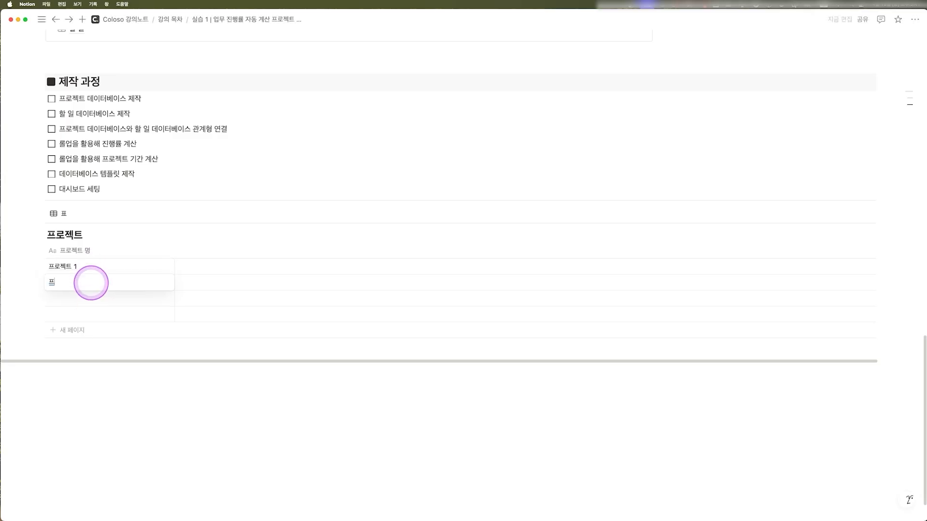
type(" 2")
left_click(82, 297)
type("프로젝트")
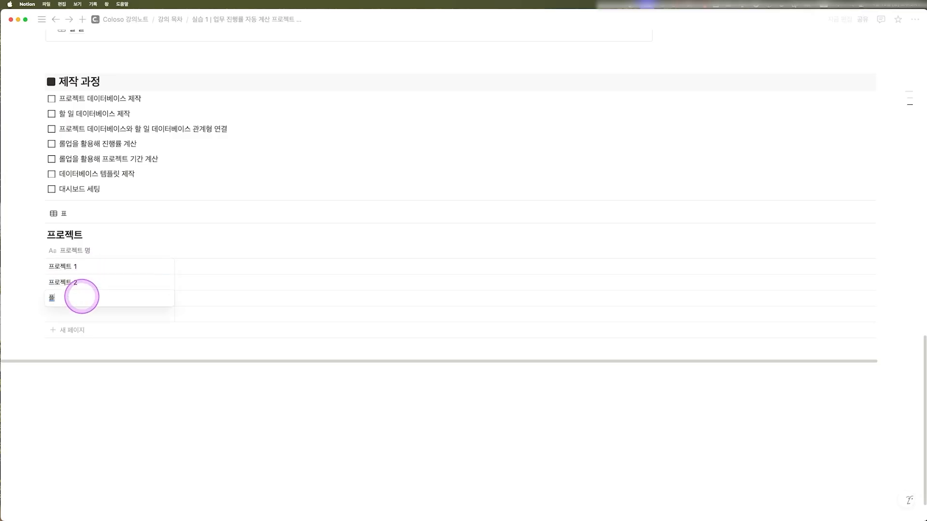
type(" 3")
left_click(74, 312)
type("프로젝트")
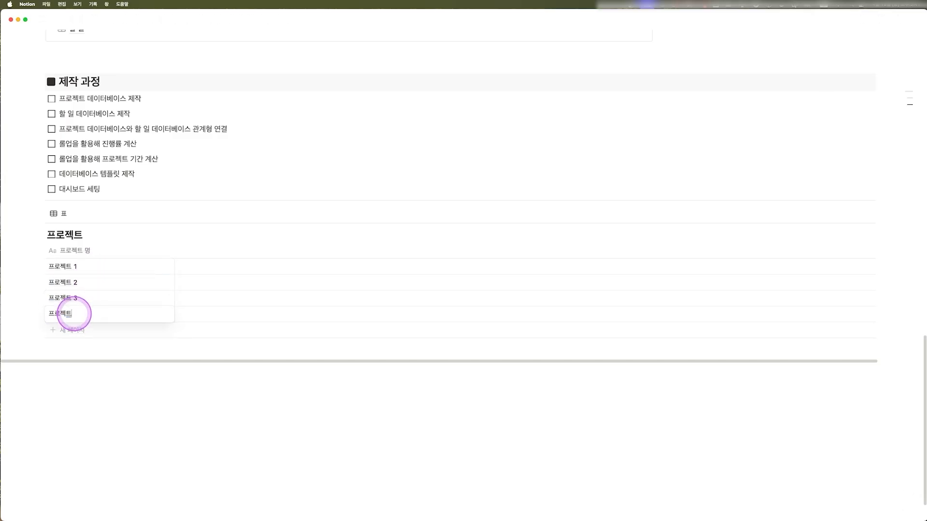
type(" 4")
key("Escape")
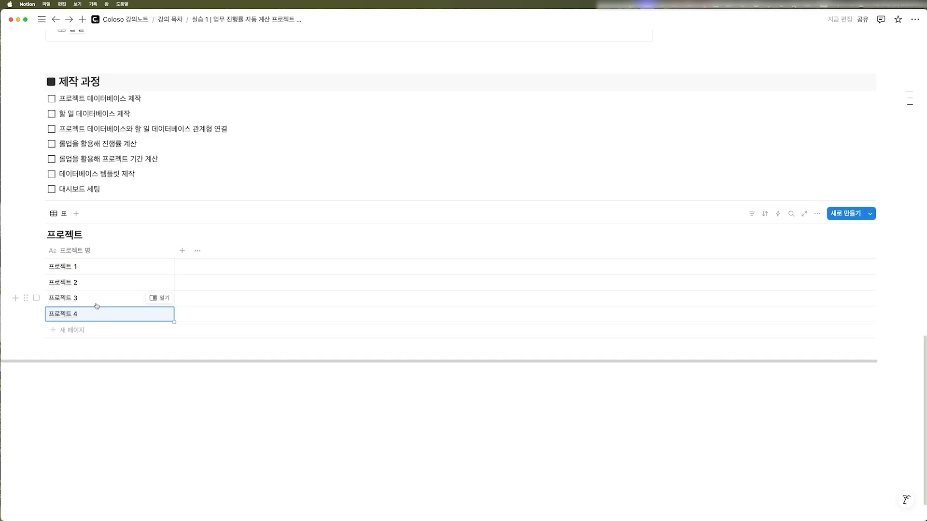
Add a status (상태) property to the new 프로젝트 table, keeping its default name
left_click(182, 250)
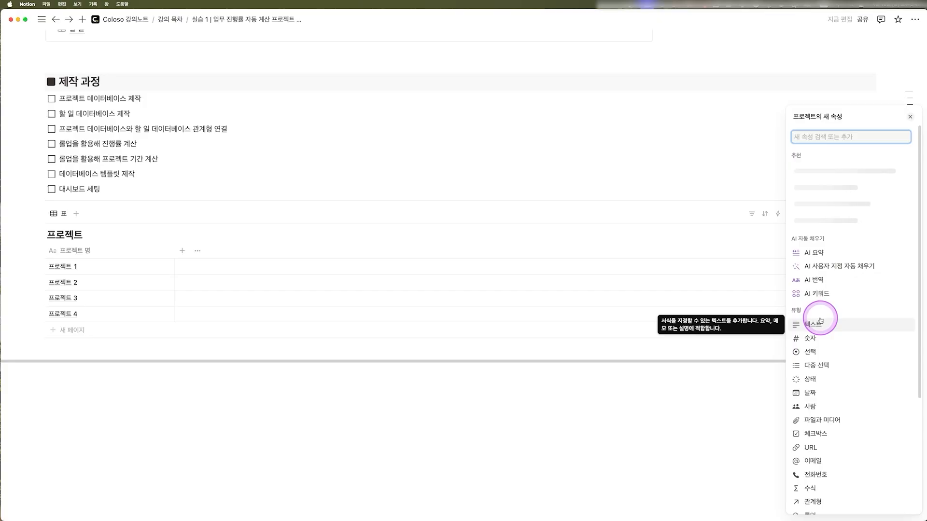
scroll(822, 322, "down", 3)
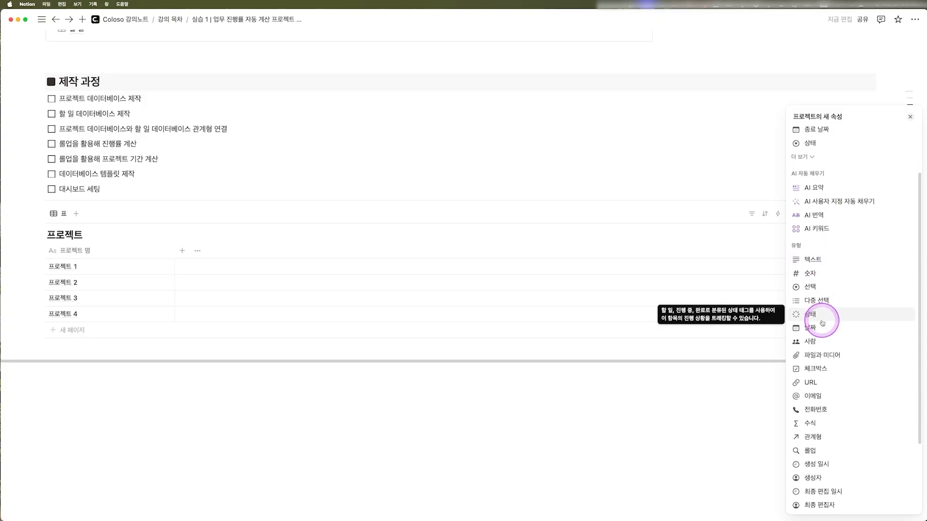
scroll(822, 323, "down", 5)
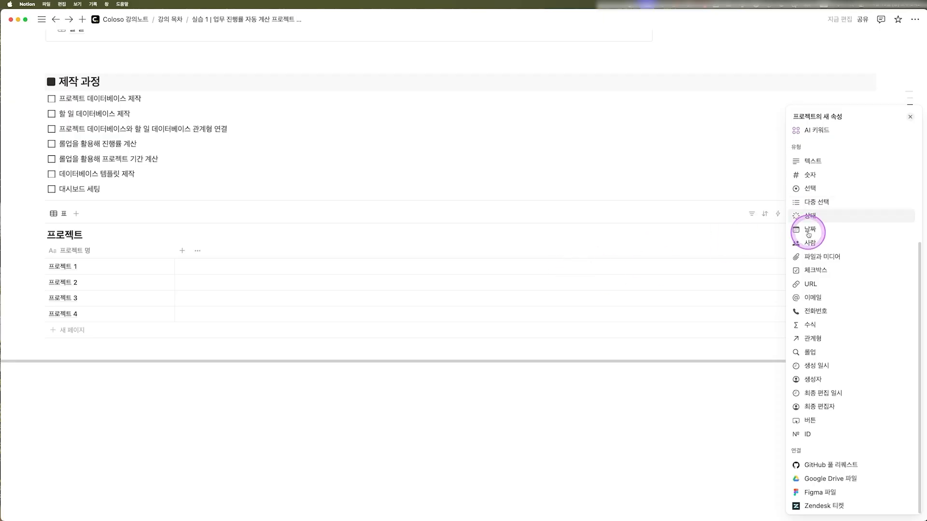
left_click(829, 219)
left_click(270, 251)
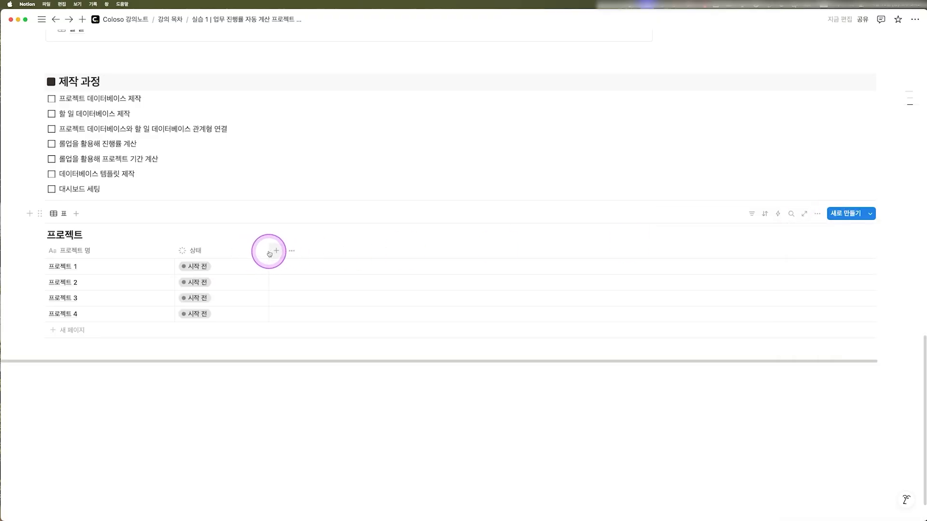
Add two options to the 상태 property: 취소 in the 할 일 group and 보류 in the 진행 중 group
left_click(206, 266)
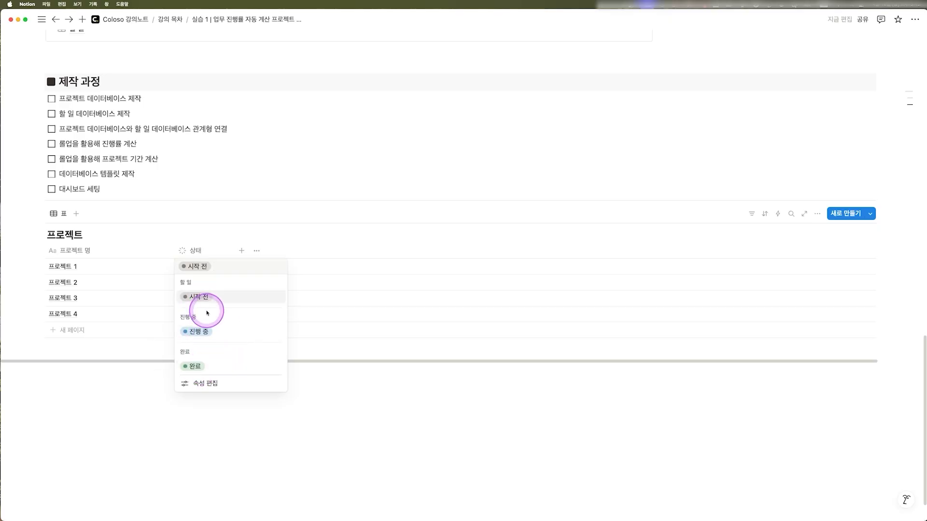
left_click(206, 383)
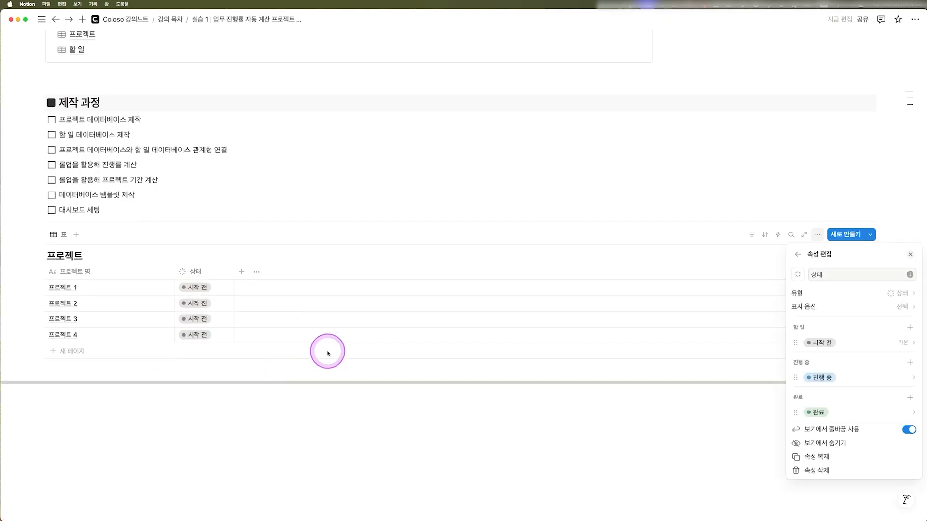
left_click(910, 329)
type("취")
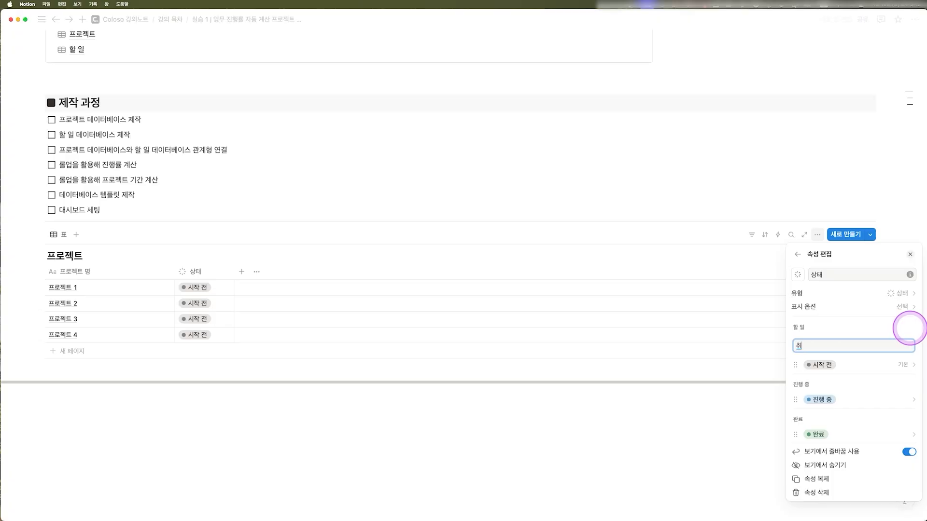
type("소")
key("Return")
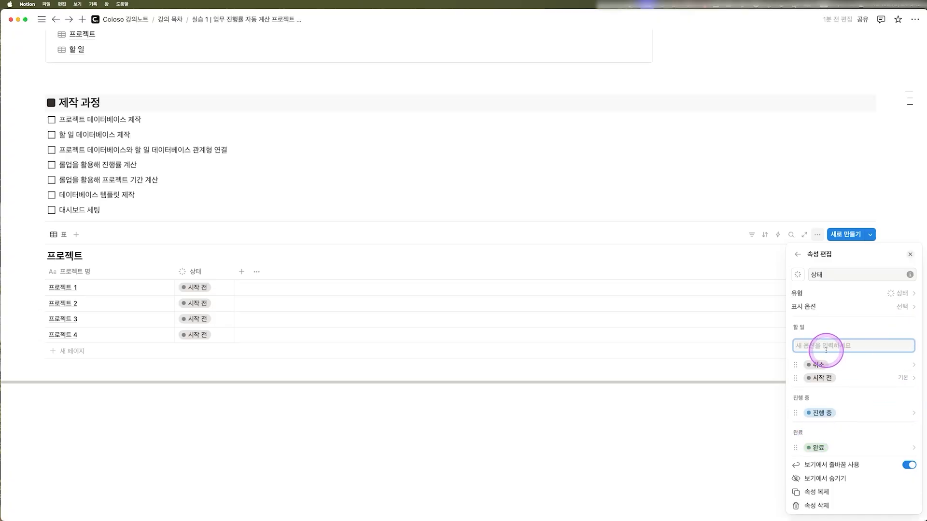
type("보류")
key("Return")
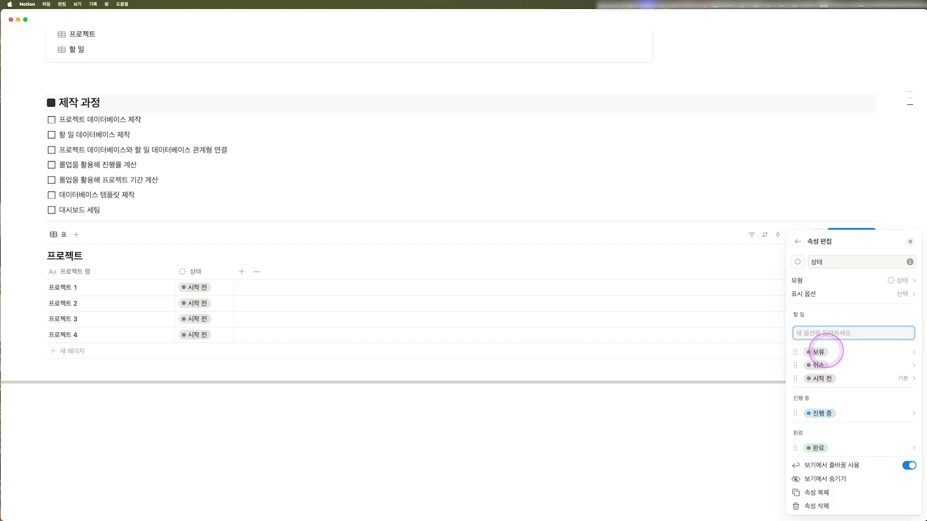
left_click_drag(827, 352, 816, 402)
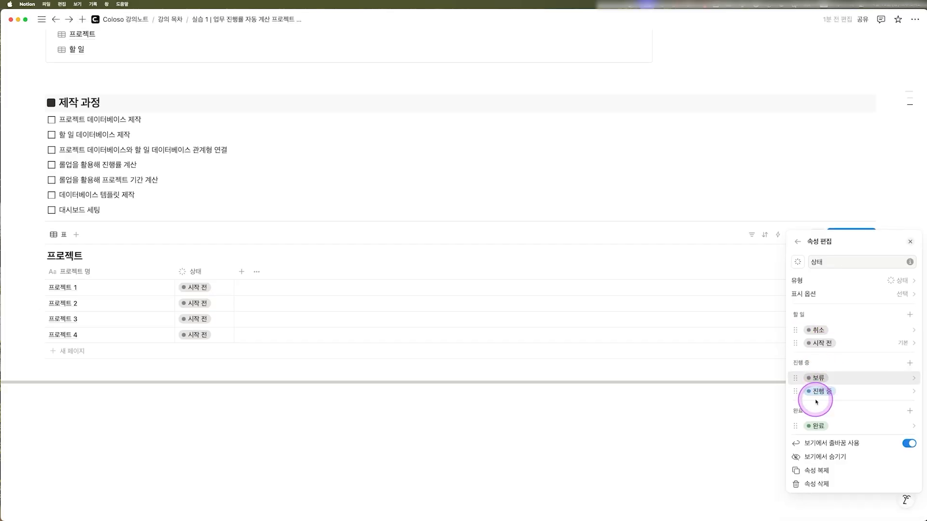
Colour the 보류 status option pink (분홍색) and the 취소 option purple (보라색)
left_click(821, 378)
left_click(850, 371)
left_click(817, 343)
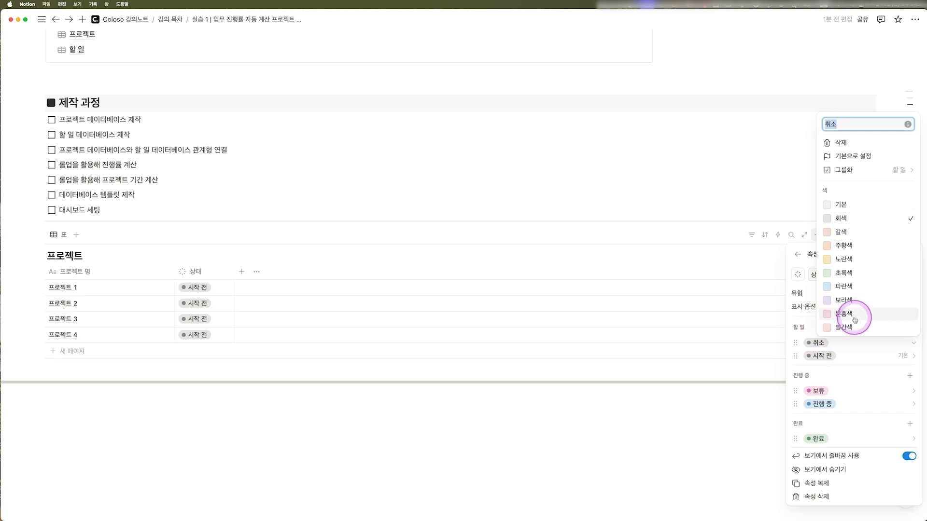
left_click(844, 299)
left_click(798, 339)
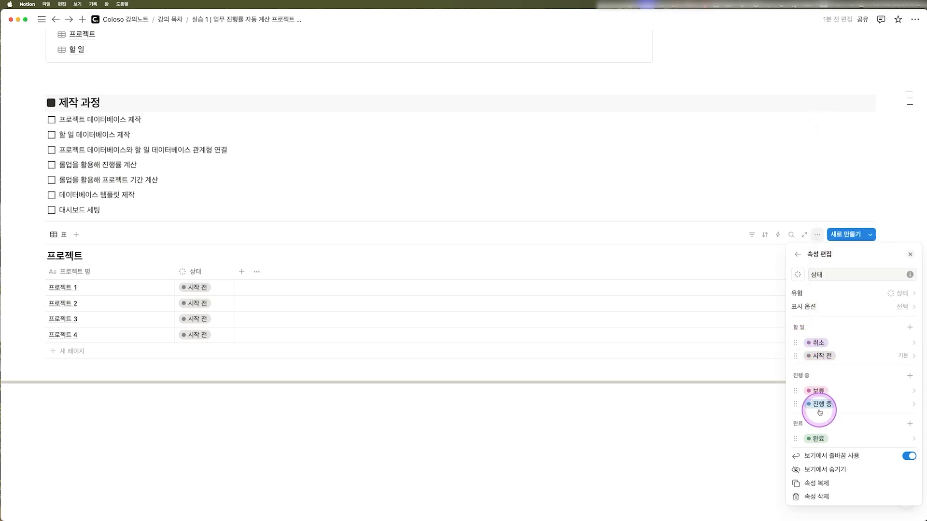
left_click(257, 280)
Add a person (사람) property named 담당자 to the 프로젝트 table and narrow its column
left_click(219, 272)
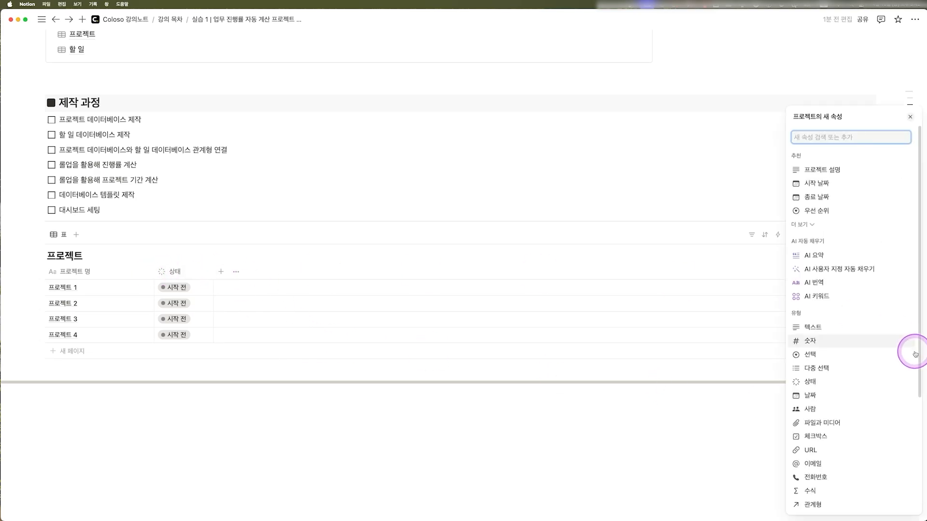
scroll(859, 333, "down", 5)
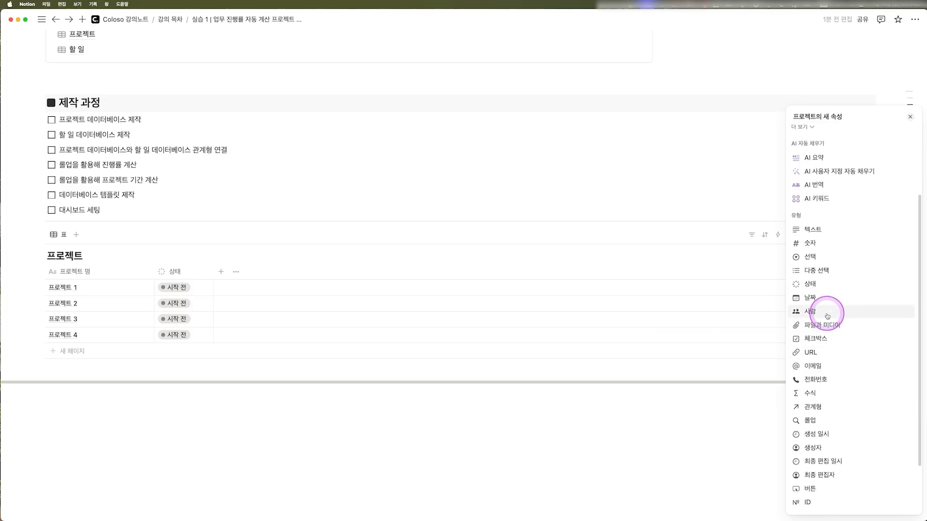
left_click(828, 316)
left_click(256, 270)
key("BackSpace")
type("담")
left_click(293, 251)
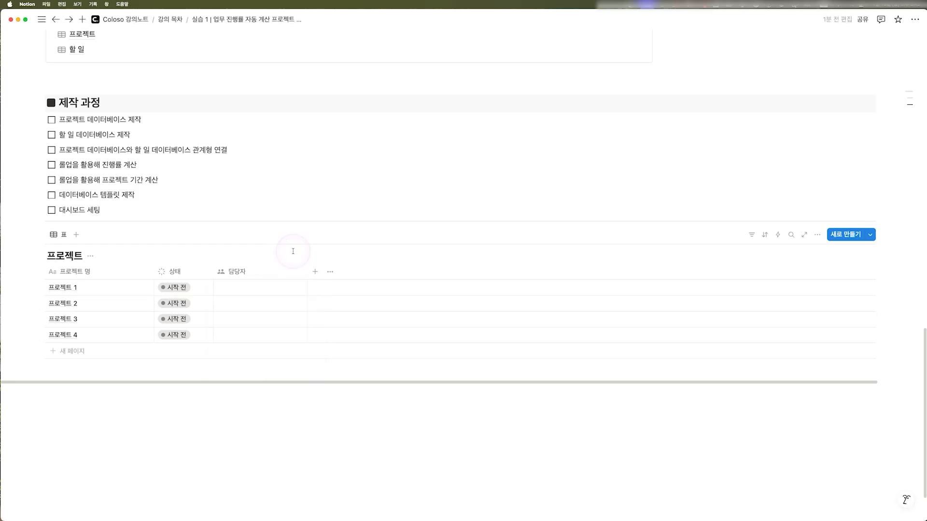
left_click(314, 273)
left_click_drag(308, 274, 265, 273)
Add a 파일과 미디어 property and a URL property to the 프로젝트 table, keeping their default names
left_click(271, 272)
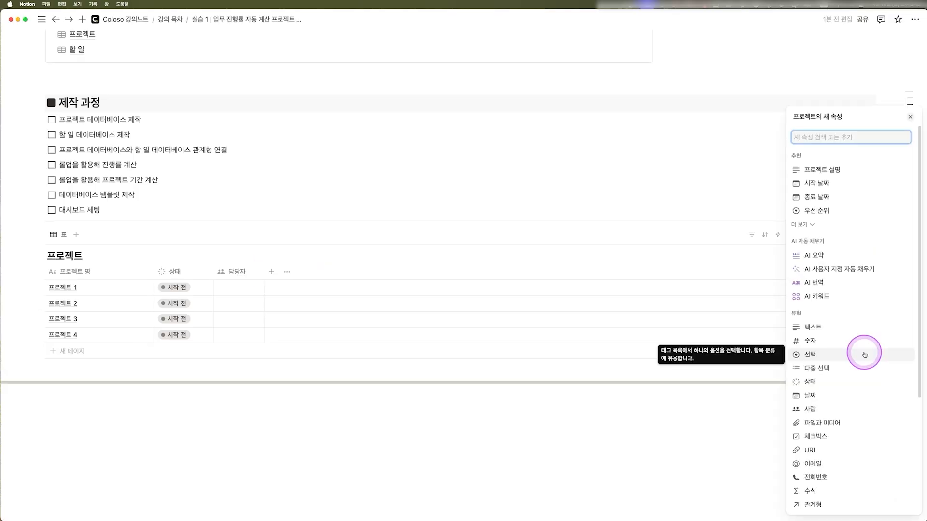
scroll(864, 355, "down", 1)
left_click(839, 393)
left_click(306, 240)
left_click(369, 273)
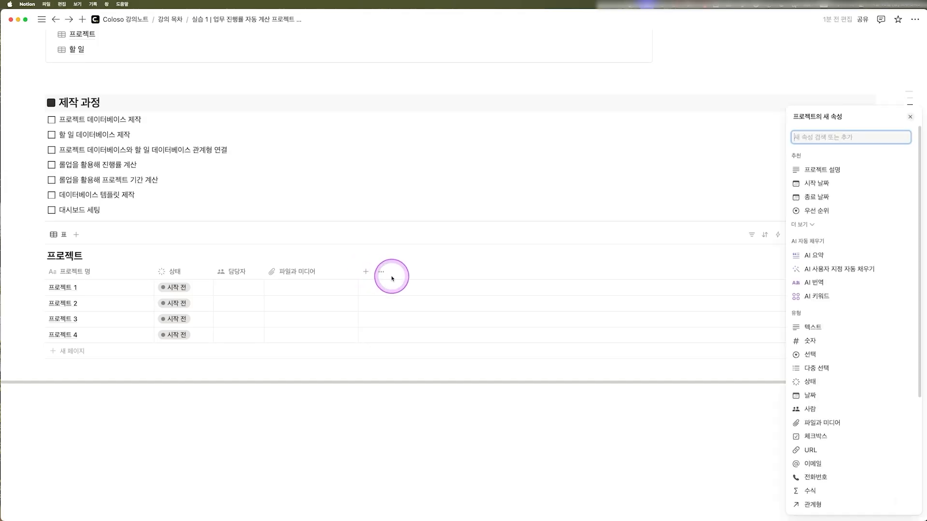
scroll(821, 386, "down", 2)
left_click(811, 383)
left_click(403, 257)
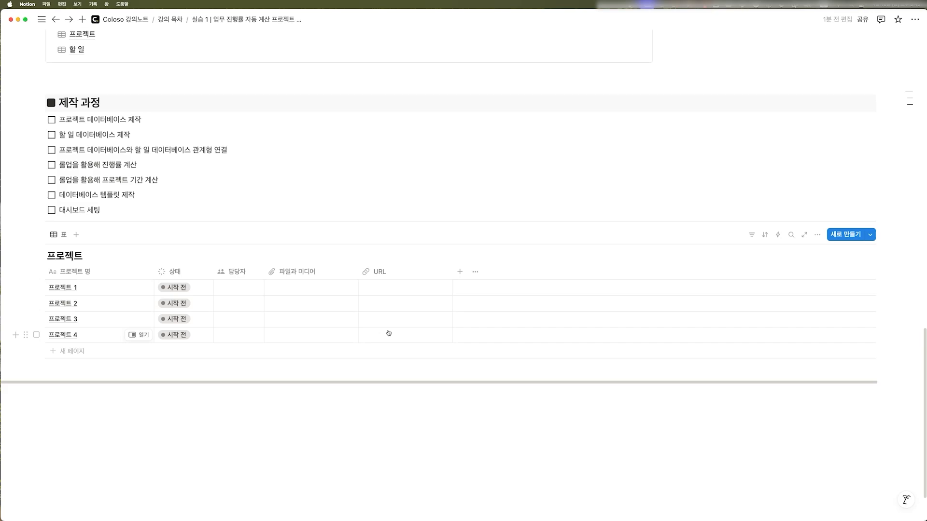
Insert a new inline table database below the 프로젝트 table and title it 할 일
left_click(195, 406)
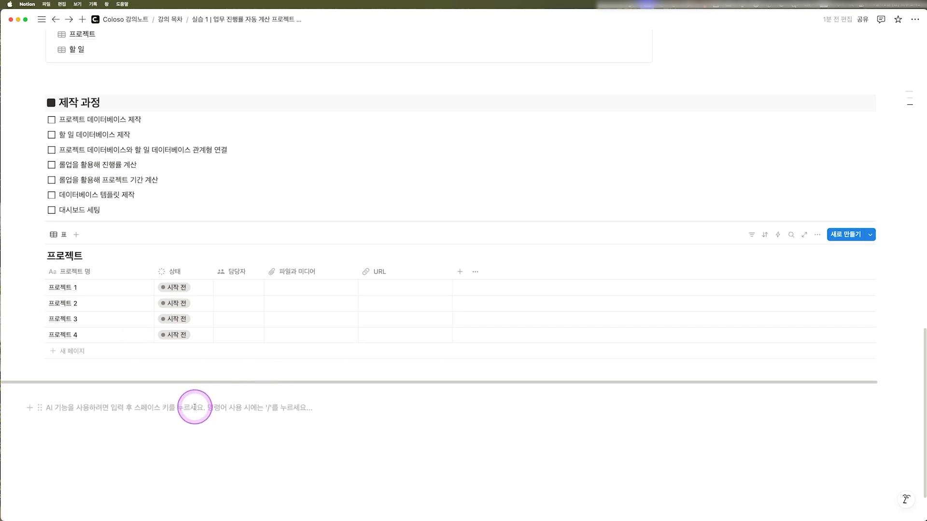
type("/표")
key("Down")
key("Return")
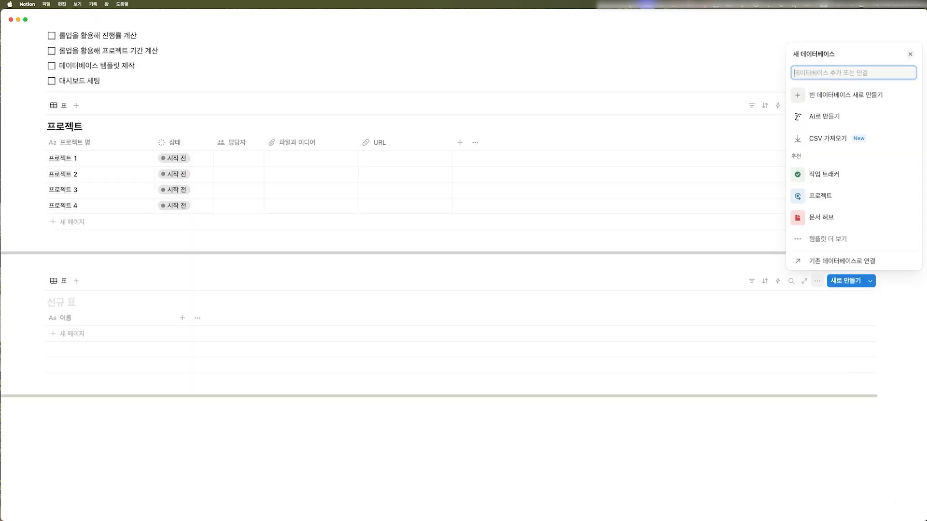
left_click(63, 302)
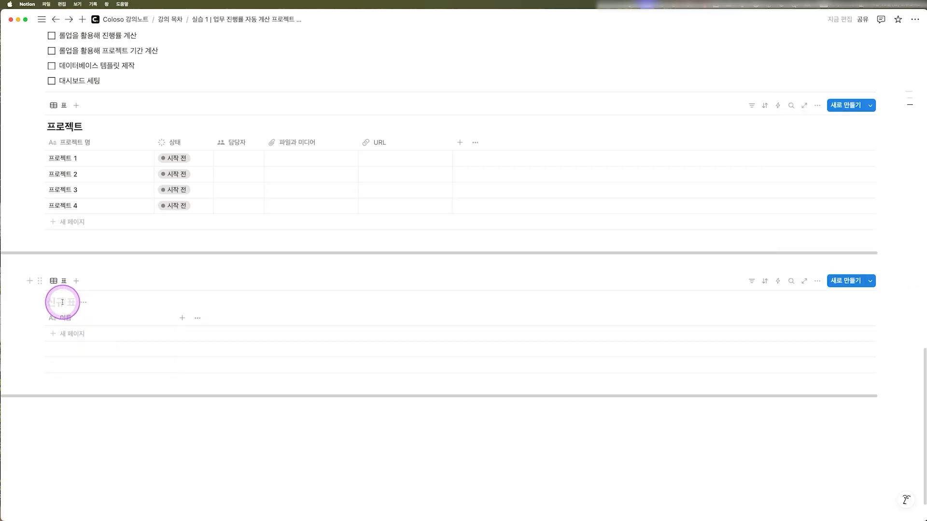
type("할 일")
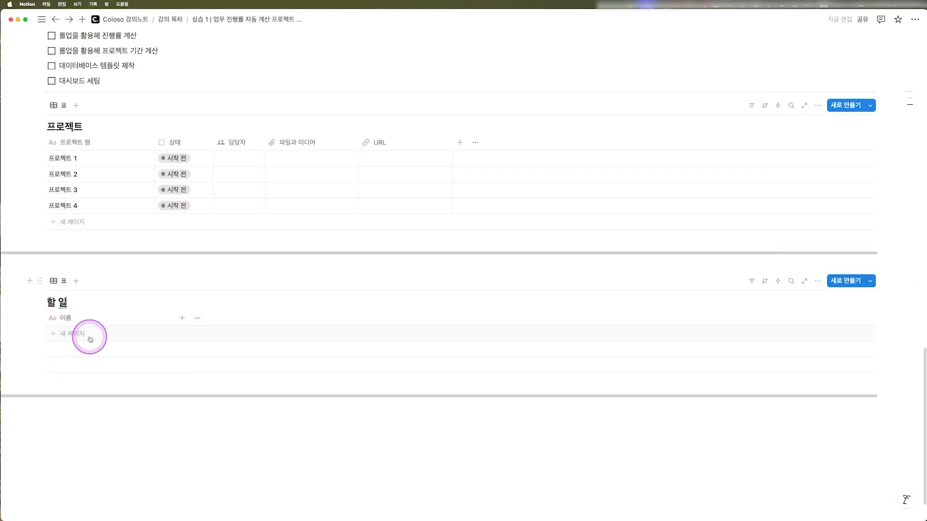
Add nine empty rows to the new 할 일 table
scroll(139, 242, "up", 3)
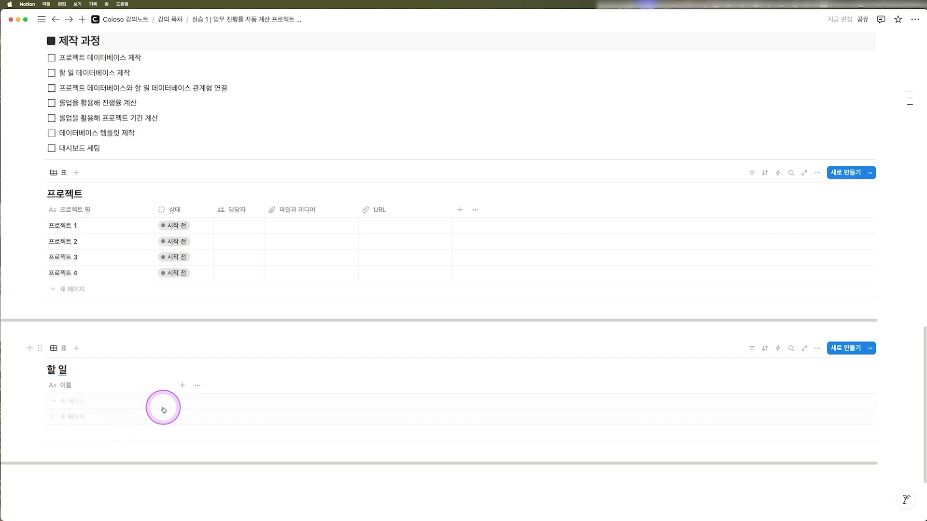
left_click(69, 416)
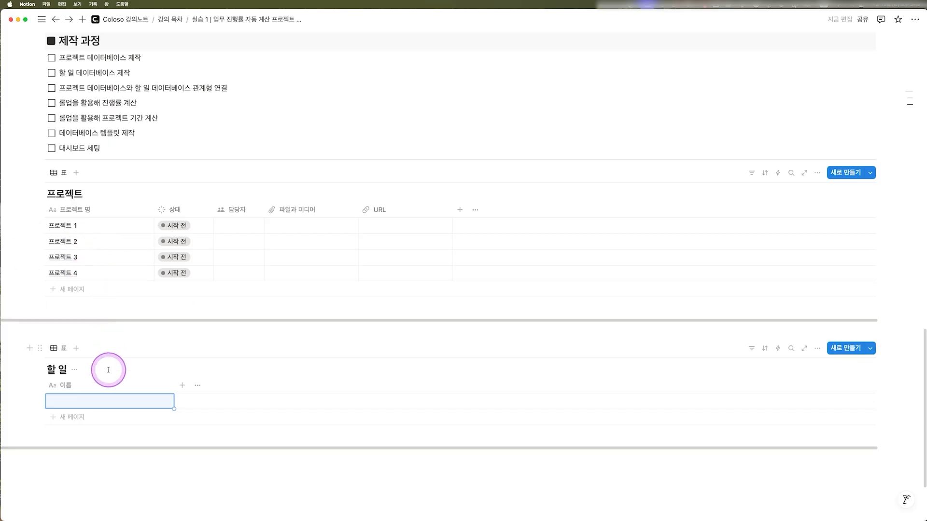
scroll(144, 359, "down", 3)
key("shift+Return")
key("shift+Return")
key("shift+Return")
key("shift+Return")
key("shift+Return")
key("shift+Return")
key("shift+Return")
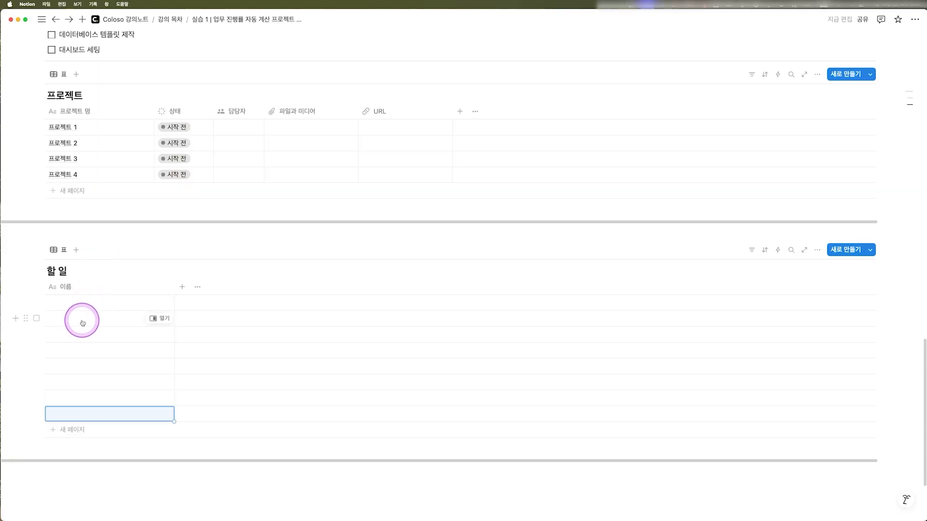
left_click(77, 430)
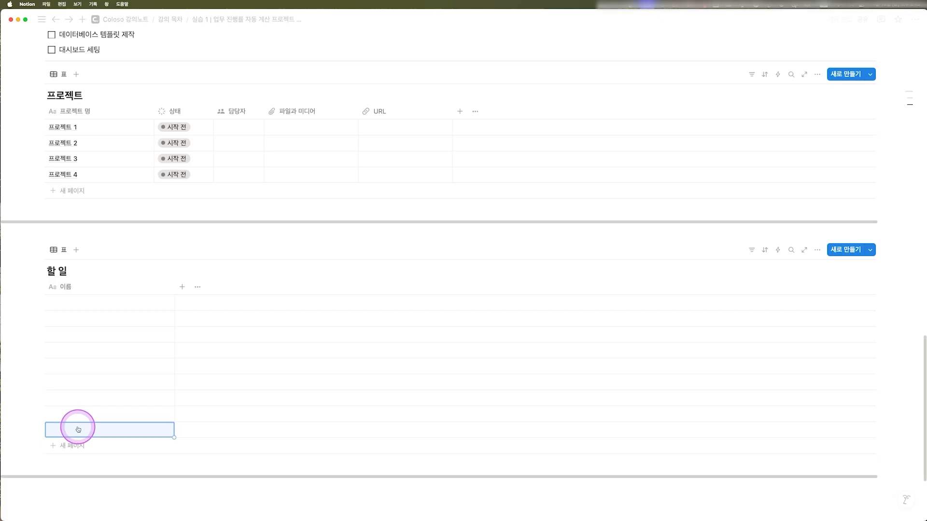
Set the calculation under the 할 일 table's 이름 column to count all rows (모두 세기)
left_click(117, 465)
mouse_move(77, 489)
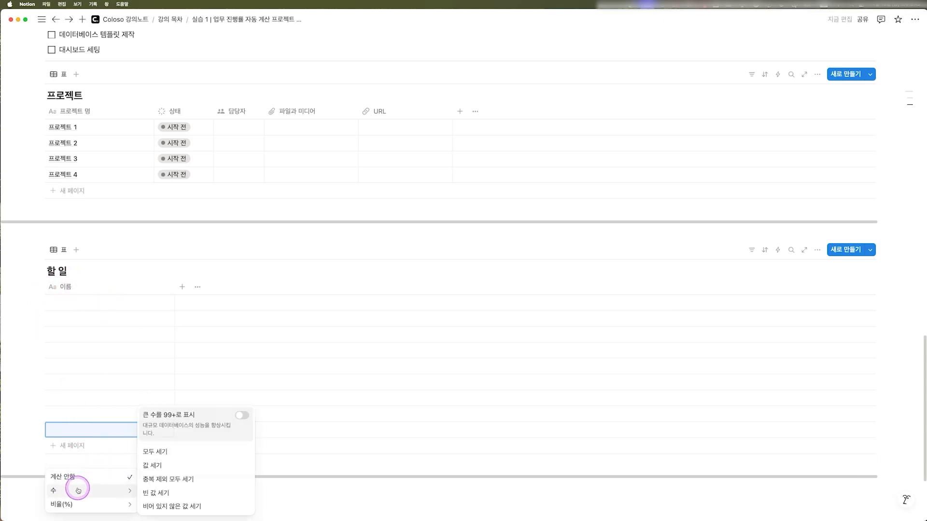
left_click(166, 452)
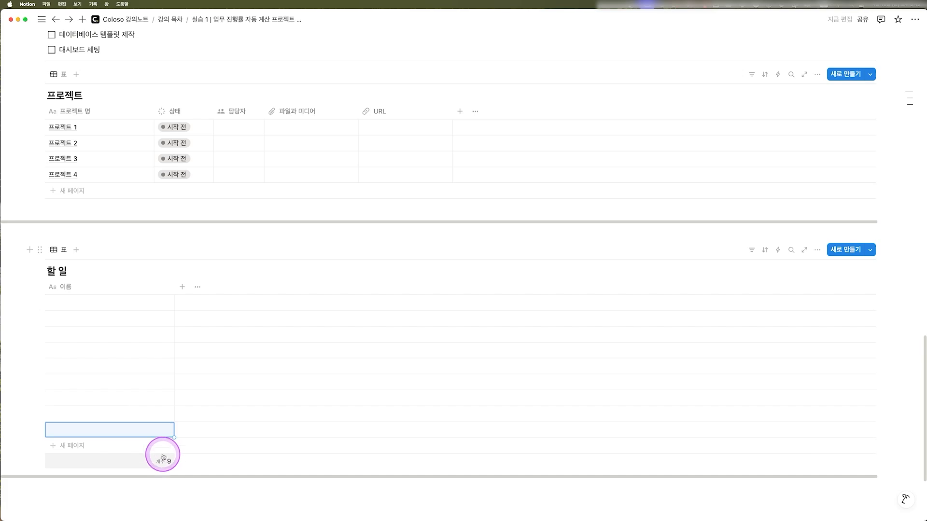
Name the first seven rows of the 할 일 table 할 일 1 through 할 일 7
left_click(109, 301)
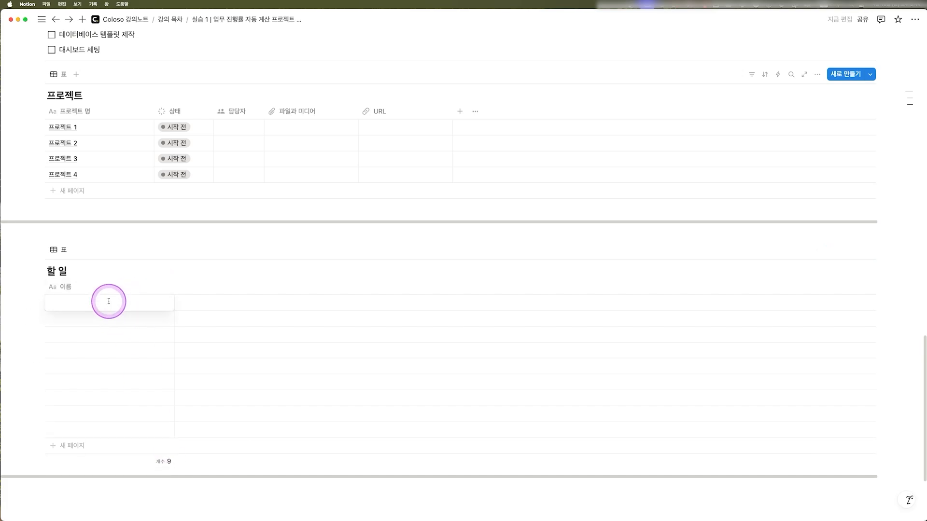
type("할 일 1")
left_click(87, 314)
type("ㅎㅏㄹ")
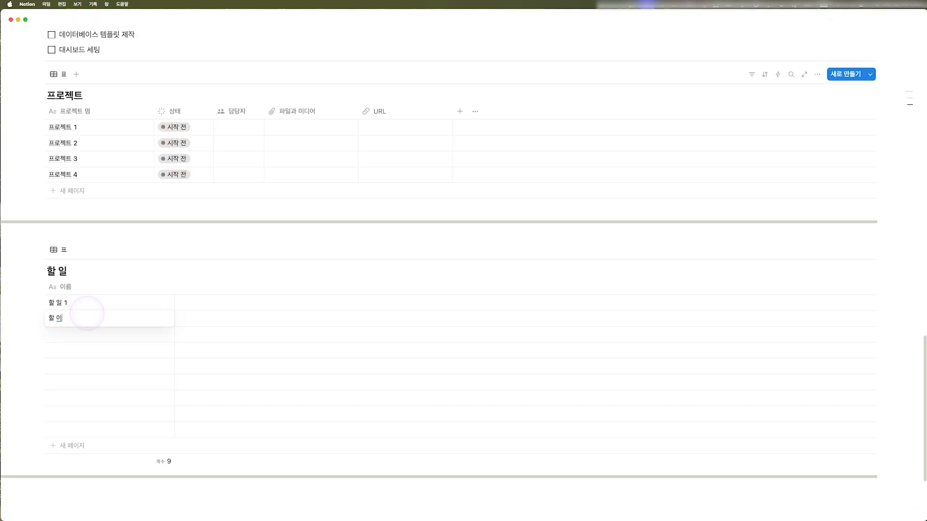
left_click(77, 333)
type("할")
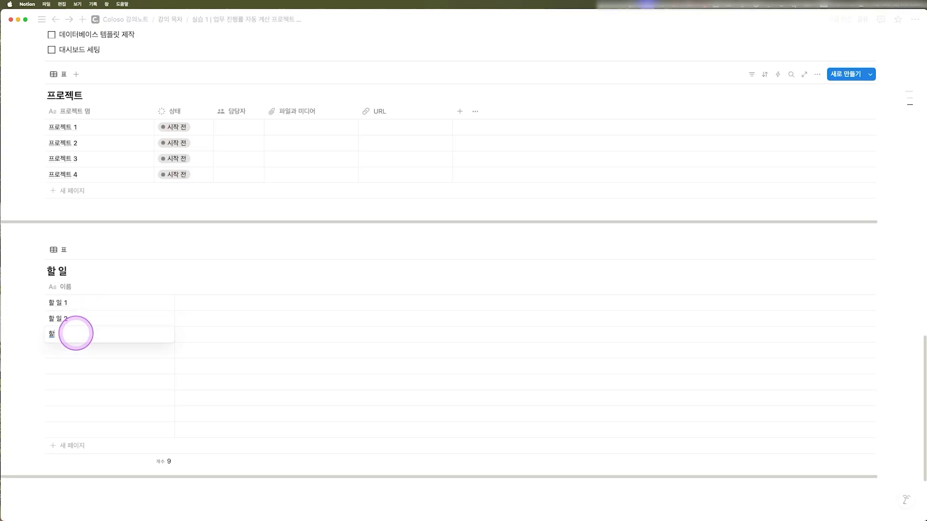
type(" 일 3")
left_click(68, 348)
type("할")
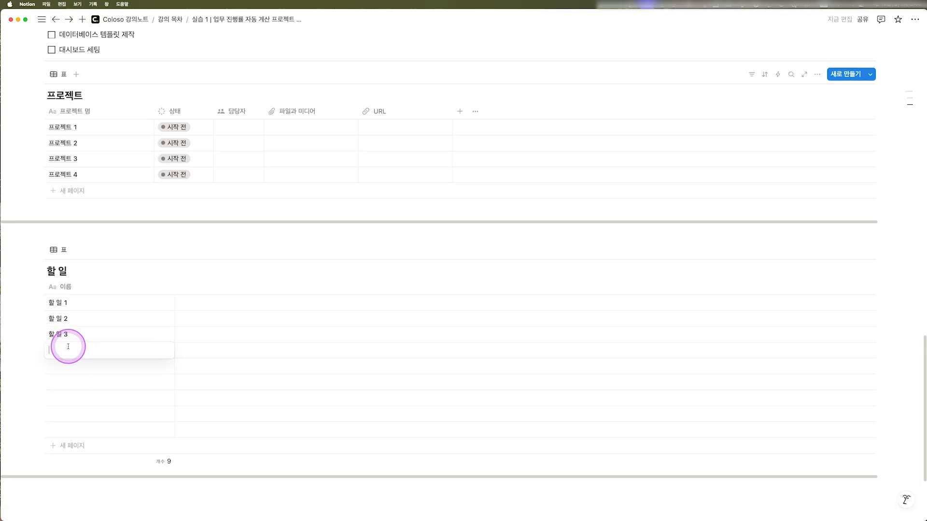
type(" 일 4")
left_click(69, 361)
type("할 일 5")
left_click(77, 382)
type("할 일")
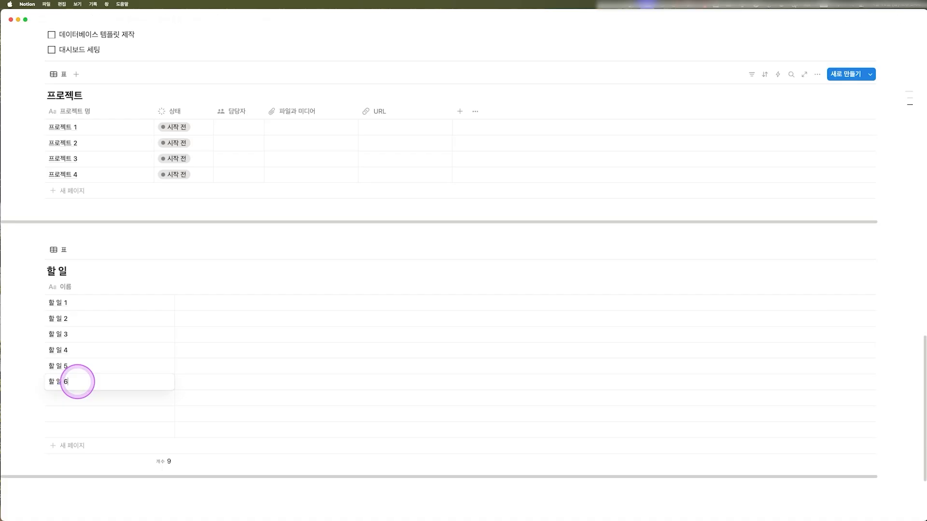
left_click(68, 398)
type("할 이")
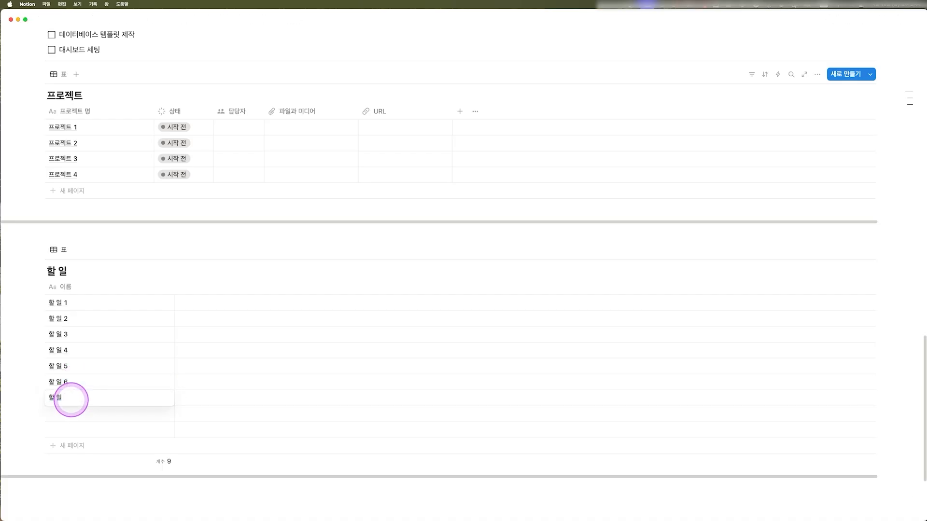
type("7")
Name the last two rows of the 할 일 table 할 일 8 and 할 일 9
left_click(58, 414)
type("할 일")
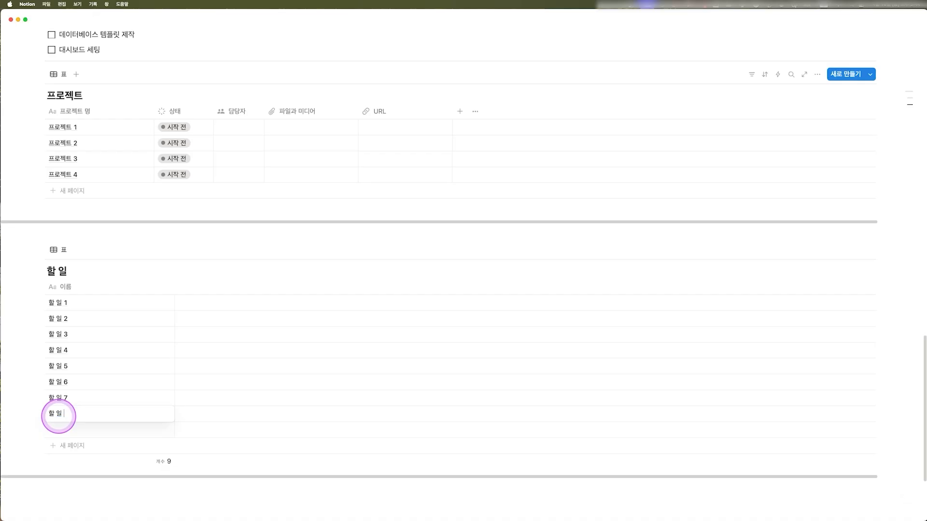
type(" 7")
left_click(59, 431)
type("ㅎㅏㄹ 이ㄹ 8")
left_click(78, 418)
key("BackSpace")
type("8")
left_click(79, 429)
left_click(79, 428)
key("BackSpace")
type("9")
key("Escape")
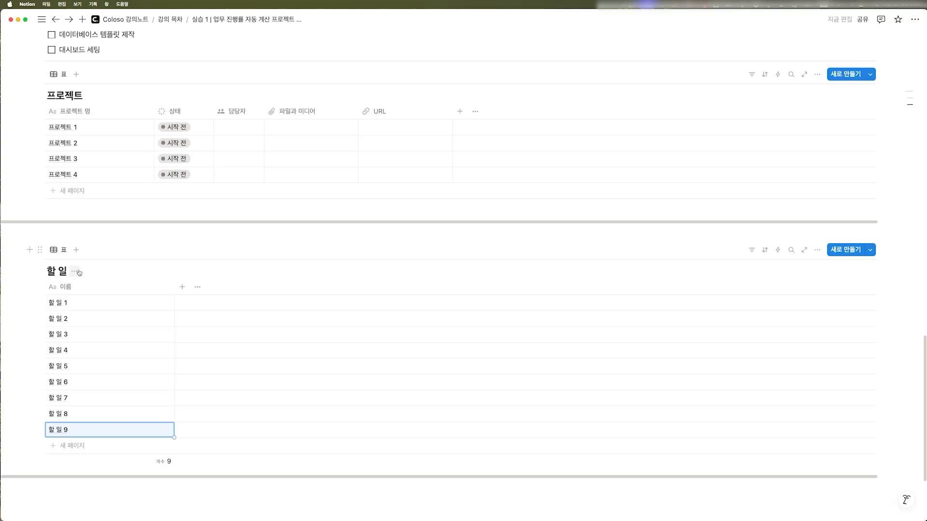
Narrow the 이름 column of the 할 일 table and add a checkbox (체크박스) property beside it
left_click(183, 287)
left_click_drag(173, 288, 151, 289)
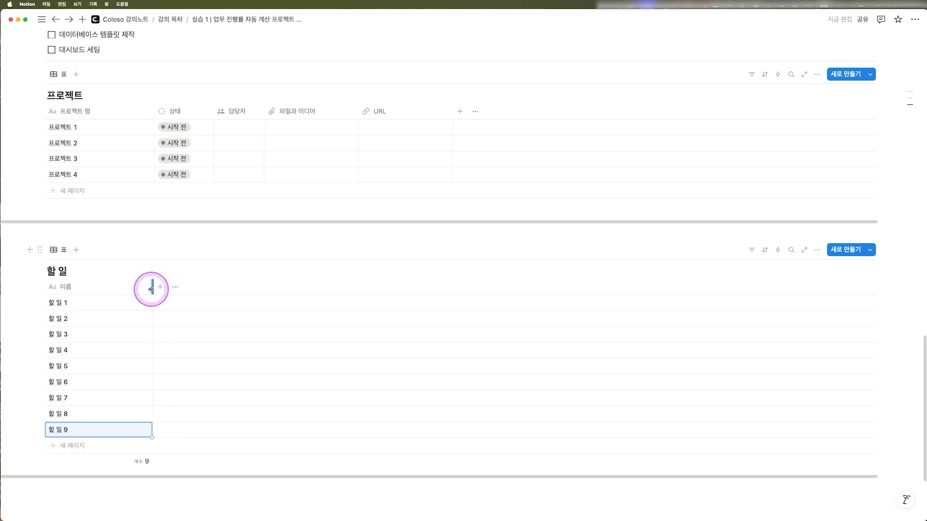
left_click(164, 288)
left_click(161, 288)
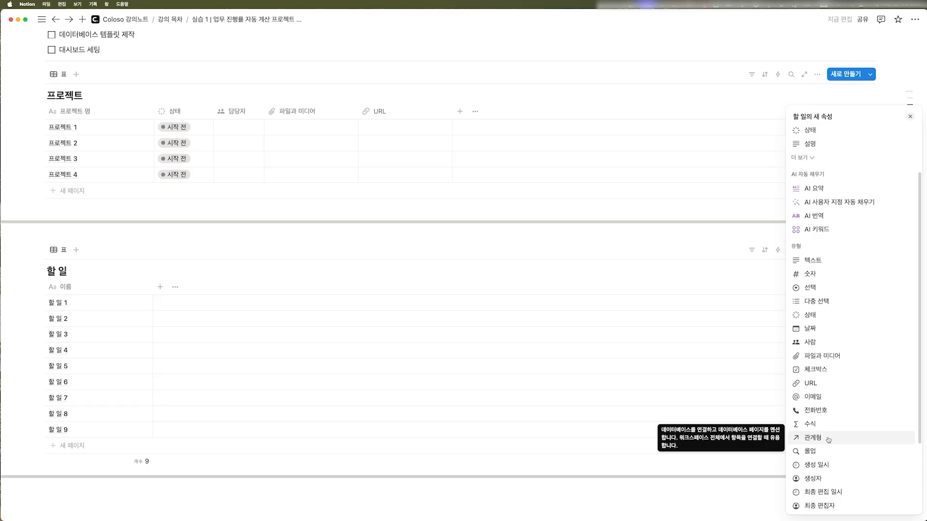
left_click(819, 370)
left_click(189, 282)
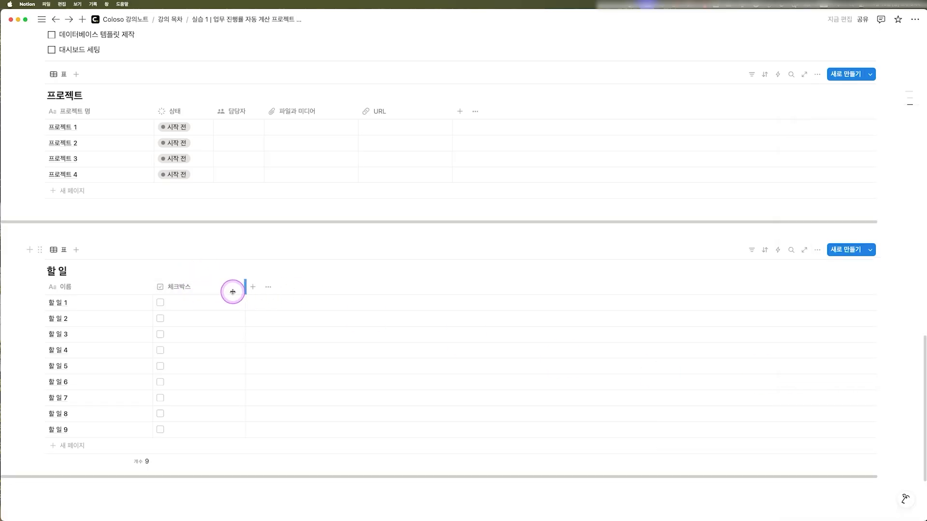
Tick the checkboxes of 할 일 1 and 할 일 2, and clear both again
left_click(160, 302)
left_click(160, 318)
left_click(161, 303)
left_click(160, 318)
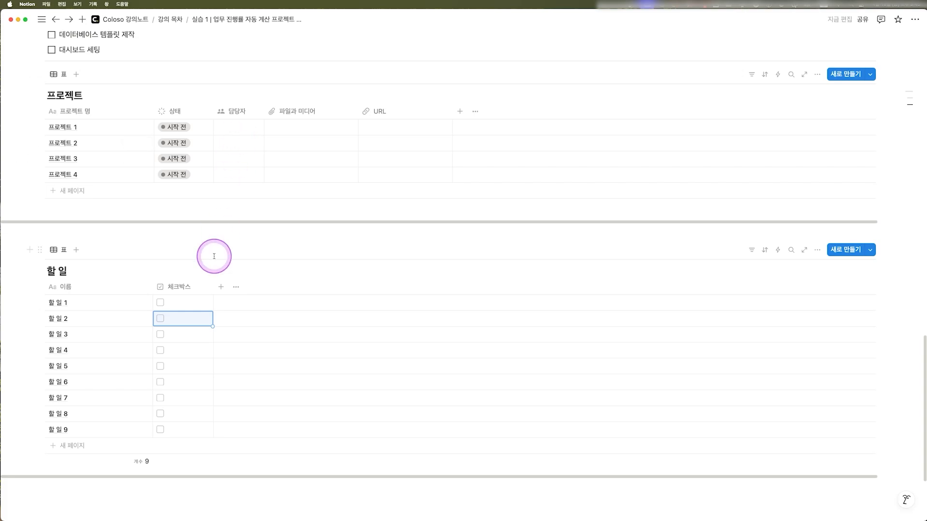
Add a person (사람) property to the 할 일 table and narrow its column
left_click(220, 287)
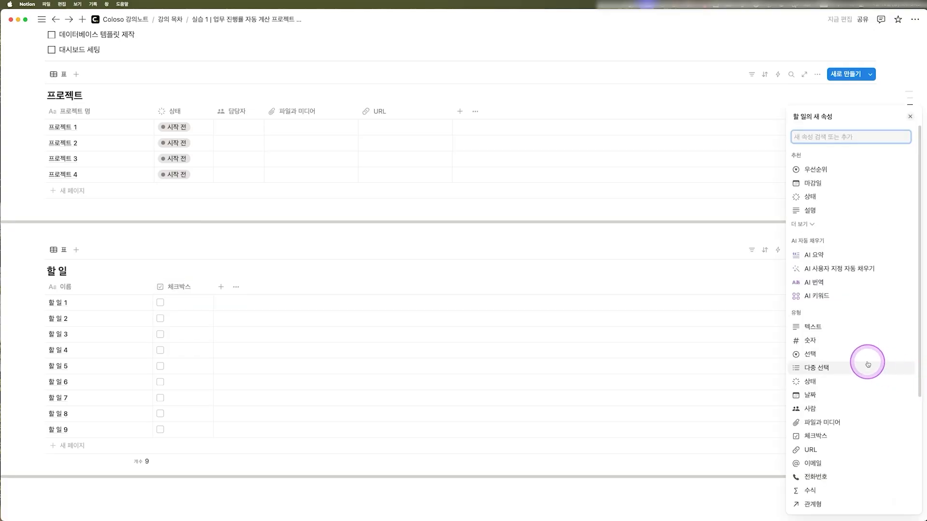
left_click(821, 408)
left_click(300, 289)
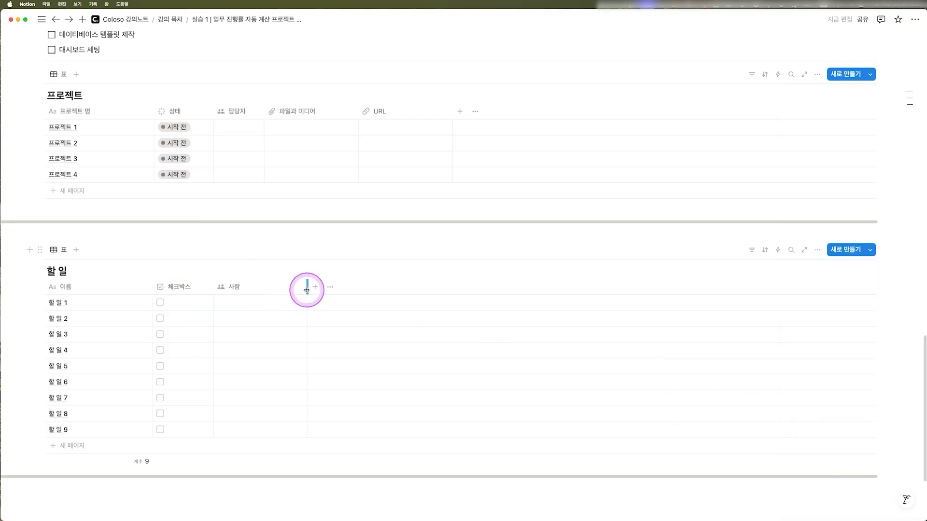
Add a date property to the 할 일 table and rename it 시작일
left_click(280, 288)
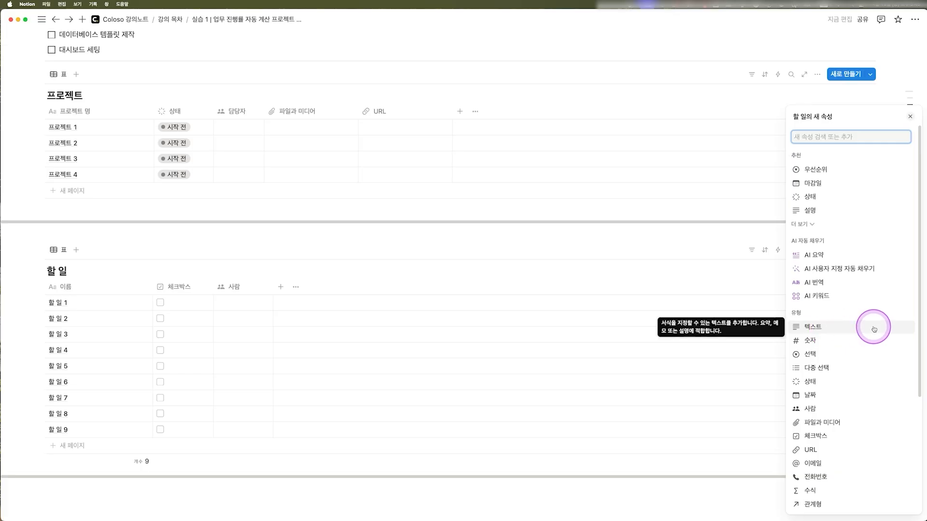
left_click(826, 395)
left_click(337, 285)
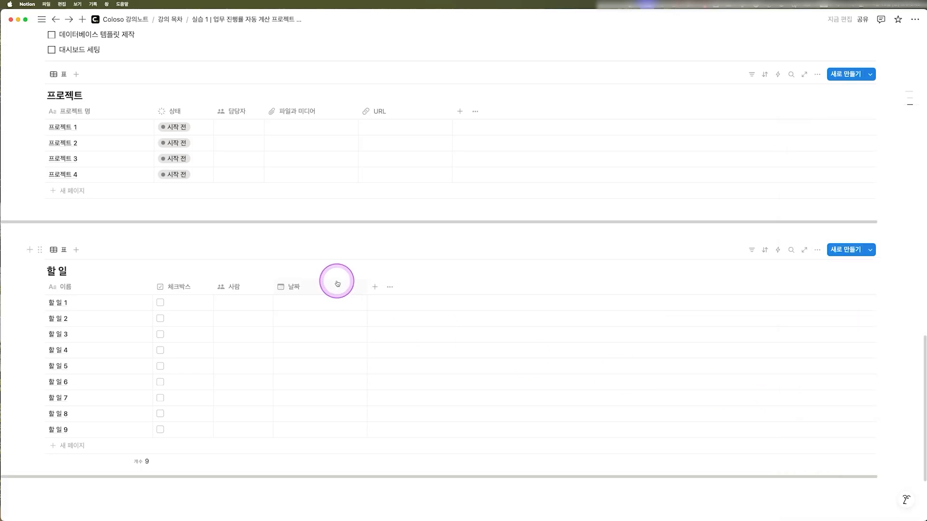
left_click(338, 288)
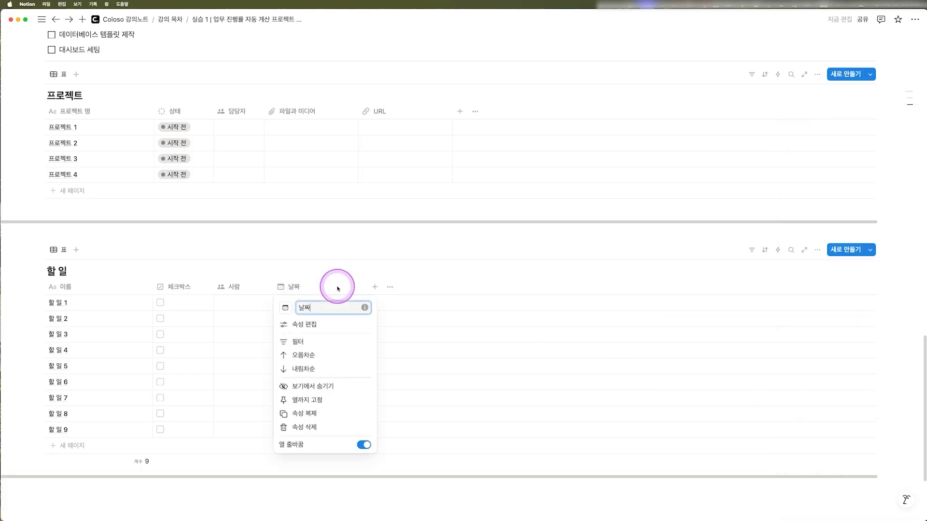
key("BackSpace")
key("BackSpace")
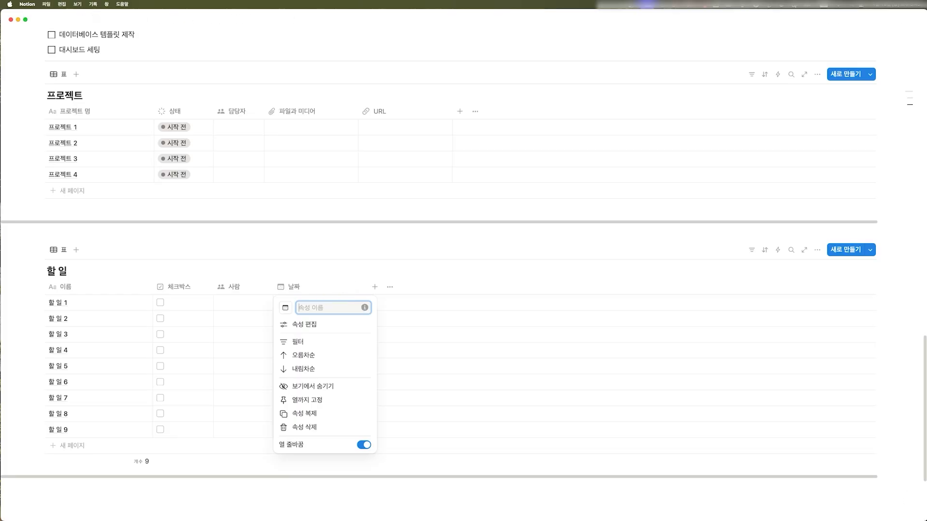
type("시작일")
left_click(375, 286)
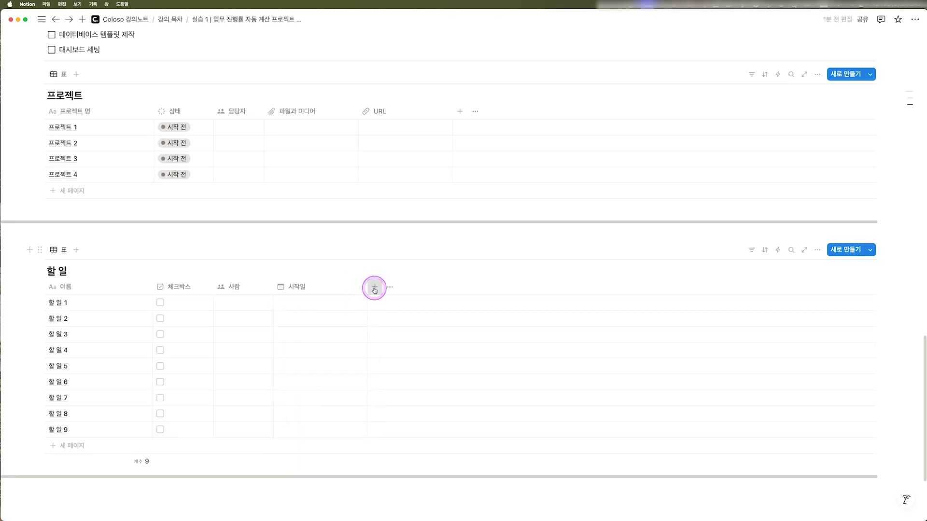
Add a second date property to the 할 일 table and name it 마감일
left_click(375, 286)
left_click(836, 402)
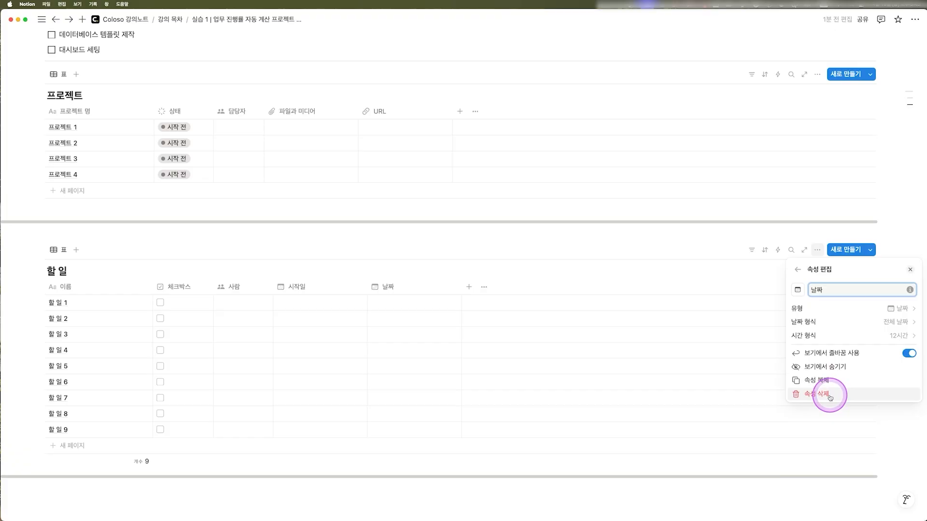
type("마감")
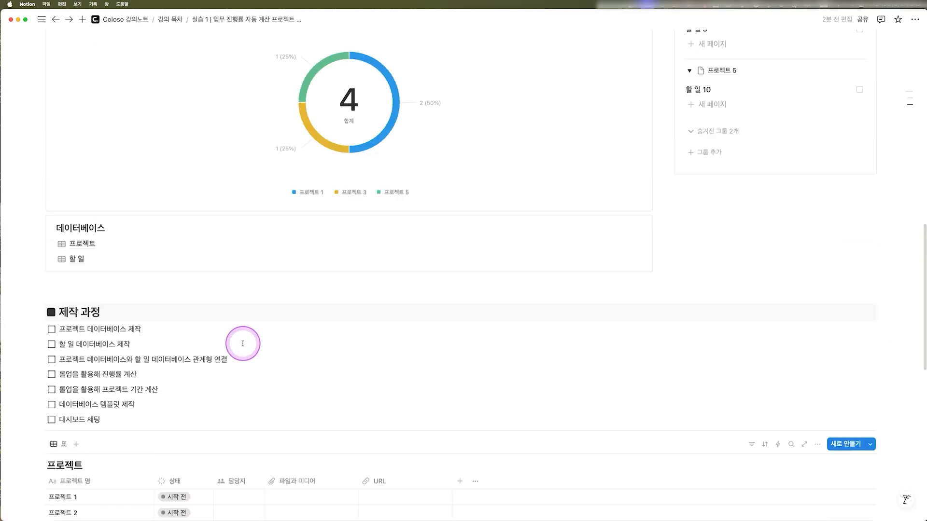
Open the finished example 할 일 database to check its property layout, and return to the practice page
scroll(157, 333, "up", 3)
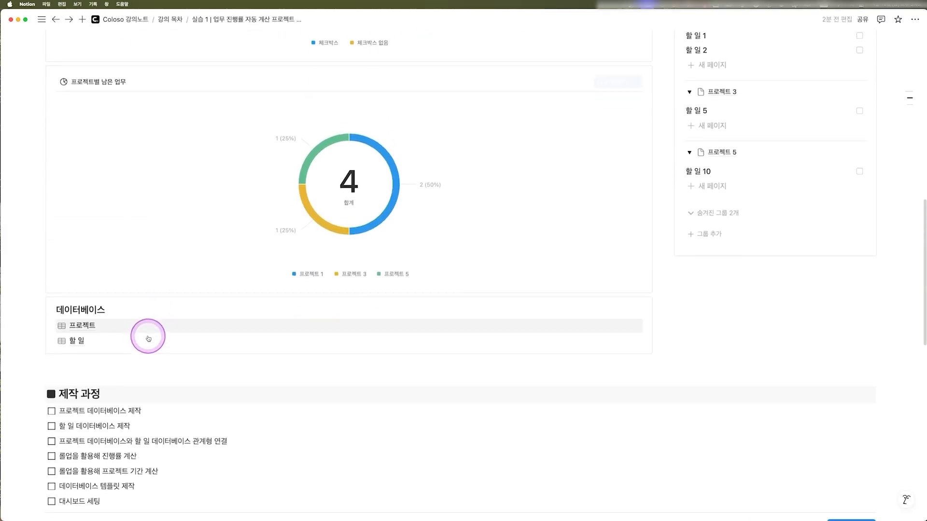
left_click(83, 323)
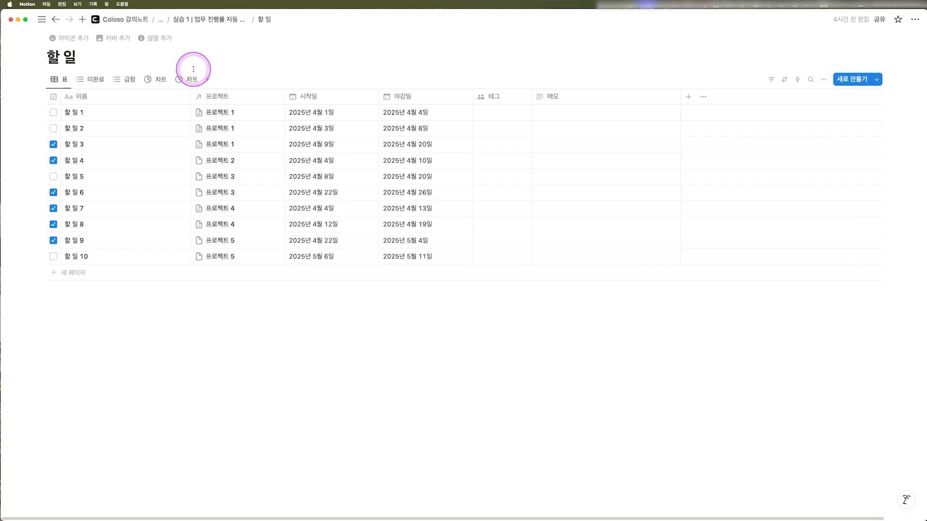
left_click(58, 24)
scroll(349, 271, "down", 5)
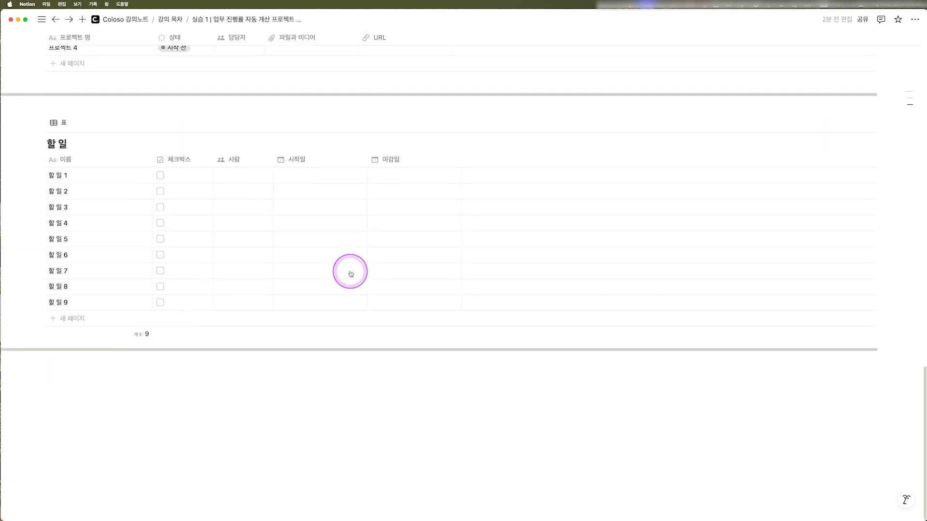
Move the 체크박스 column of the new 할 일 table in front of the 이름 column
scroll(342, 338, "up", 2)
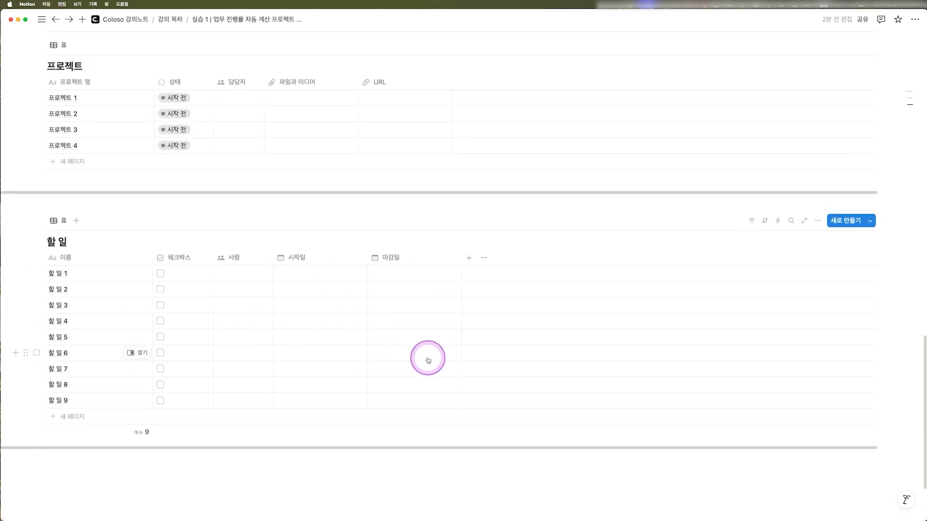
scroll(424, 358, "up", 2)
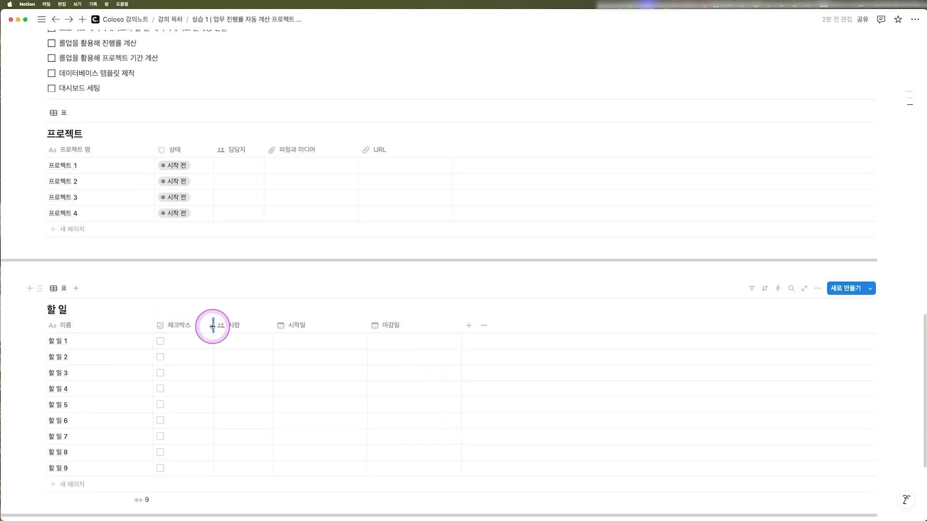
left_click_drag(212, 327, 64, 328)
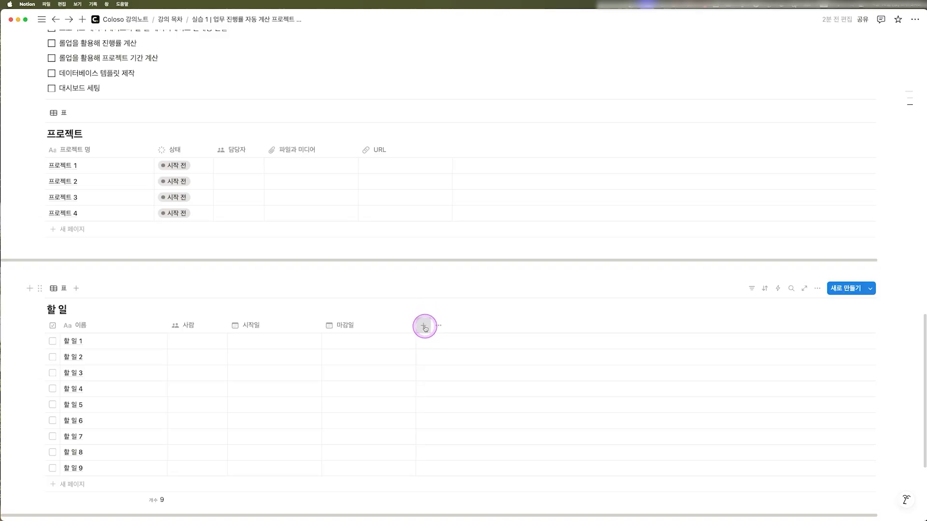
left_click(425, 328)
scroll(835, 411, "down", 3)
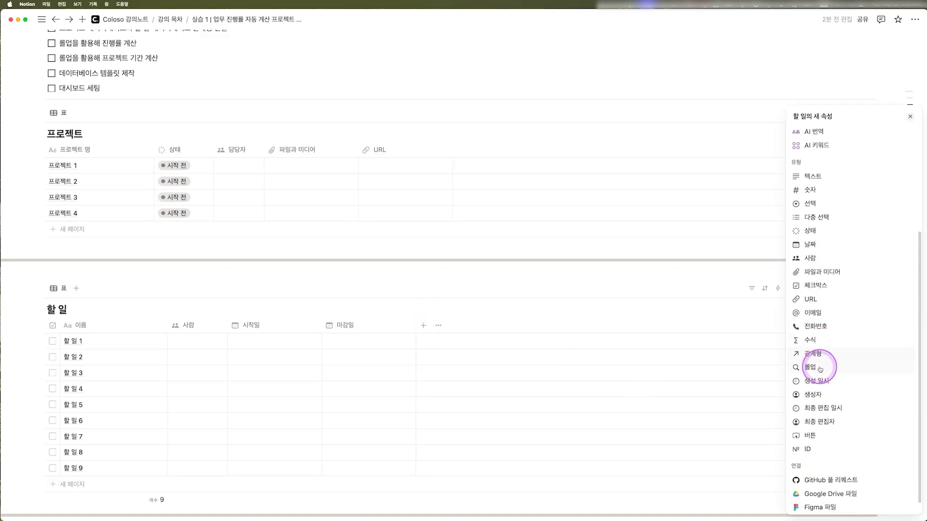
left_click(812, 364)
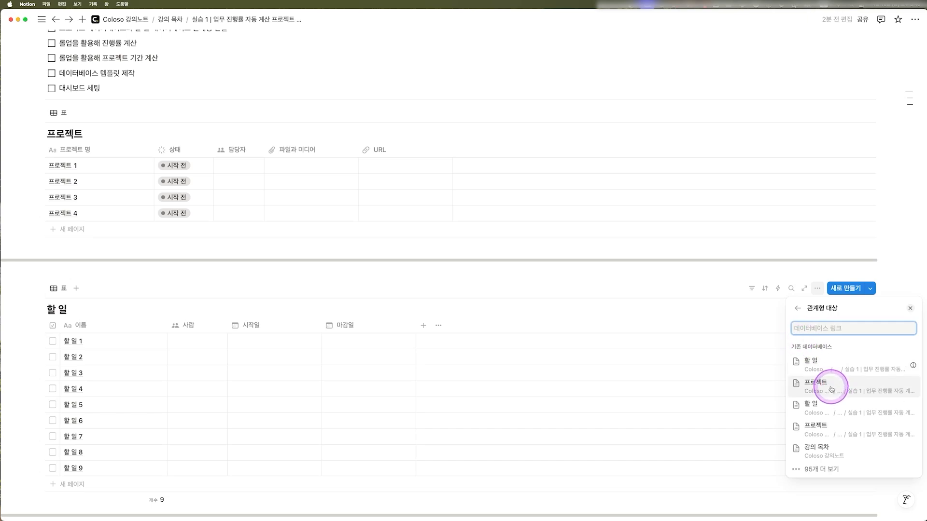
left_click(588, 296)
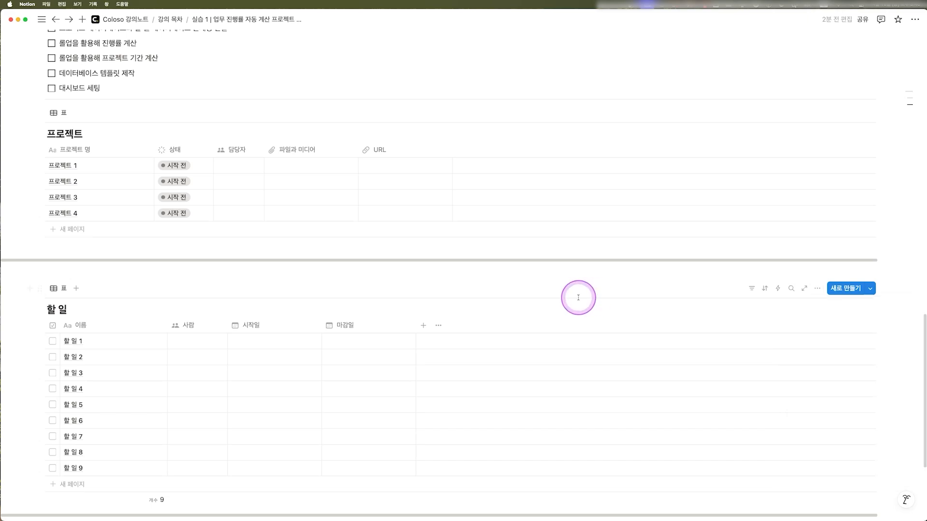
Extend the new 프로젝트 database's title to distinguish it from the example database of the same name
scroll(436, 334, "up", 12)
scroll(256, 369, "up", 5)
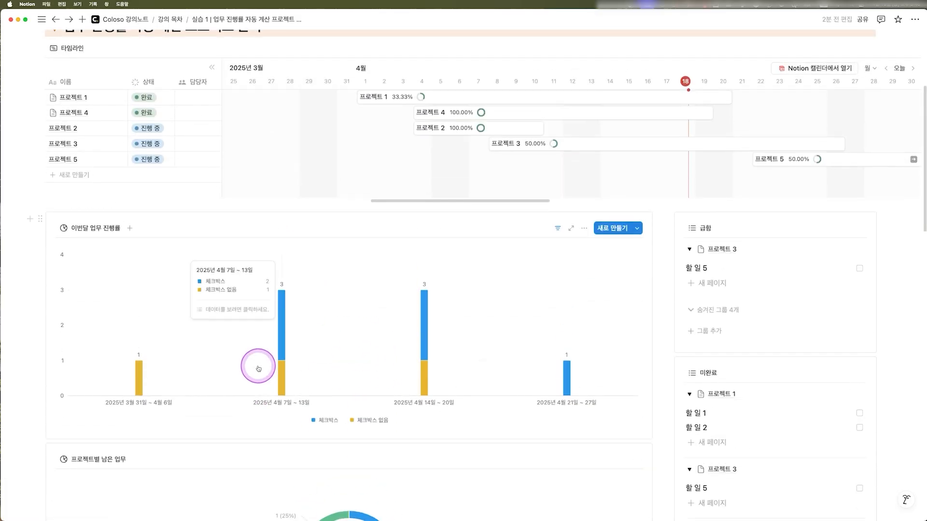
scroll(257, 369, "down", 10)
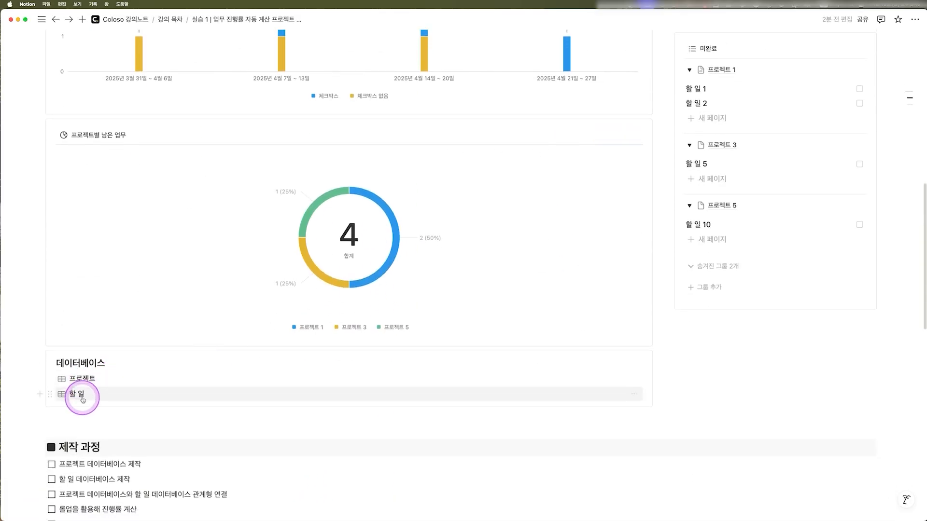
scroll(111, 384, "down", 11)
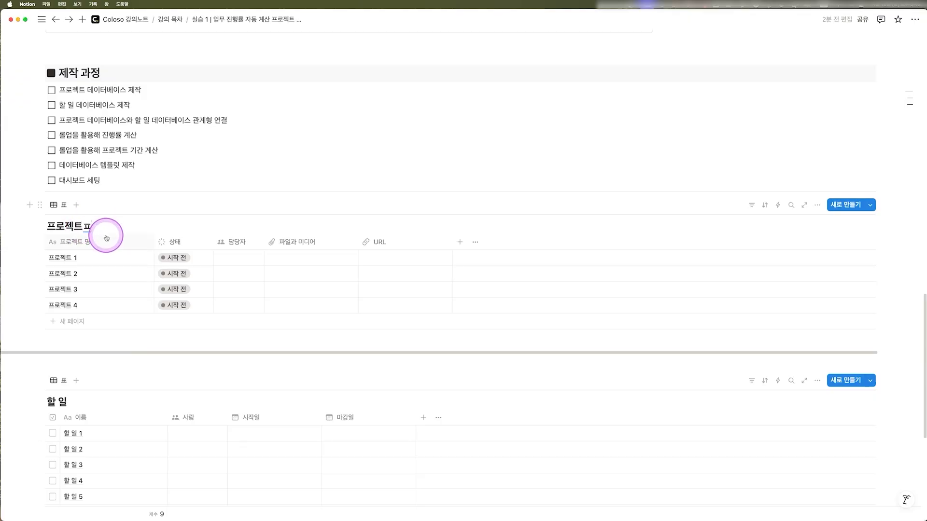
key("BackSpace")
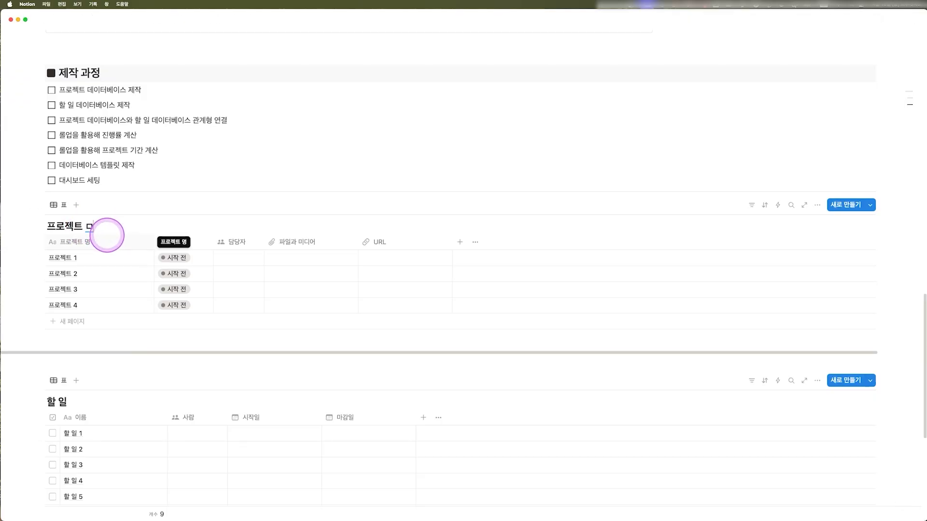
scroll(306, 302, "down", 5)
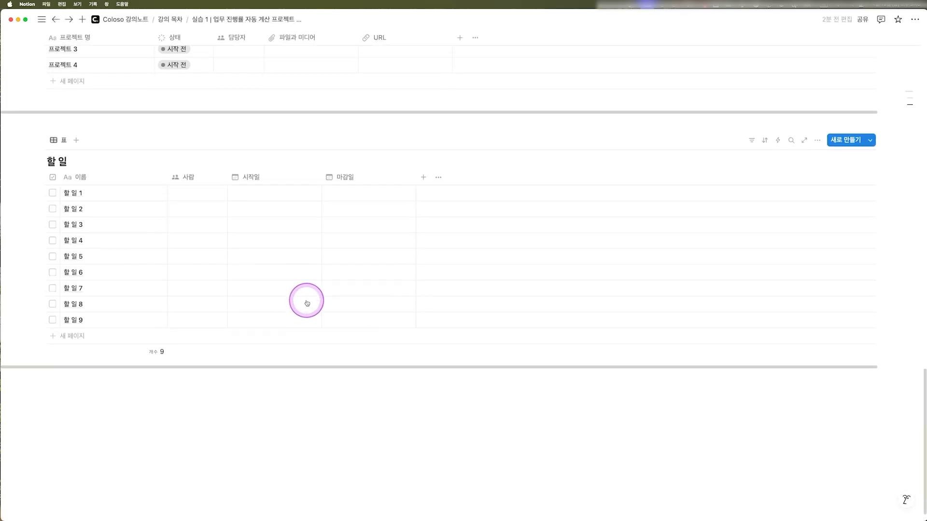
Add a two-way relation property to the 할 일 table that targets the 프로젝트 A database
left_click(424, 161)
scroll(869, 360, "down", 4)
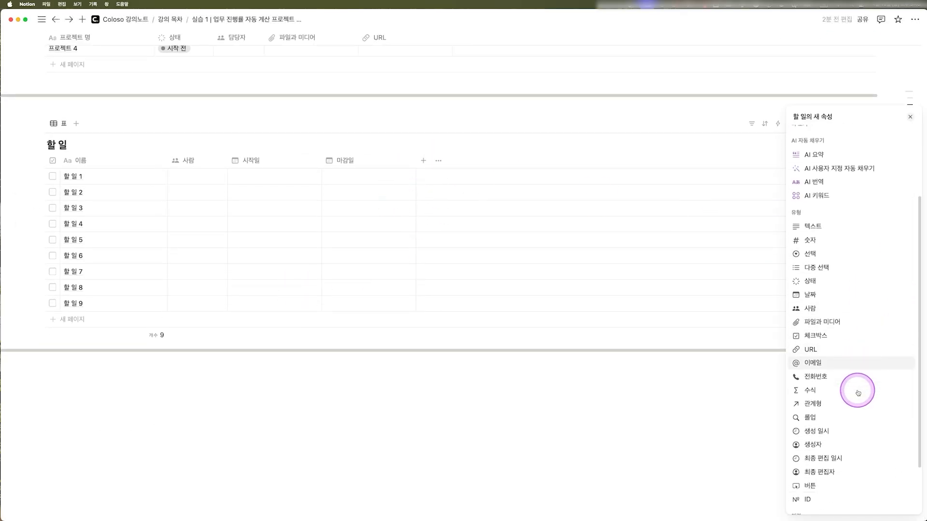
left_click(818, 372)
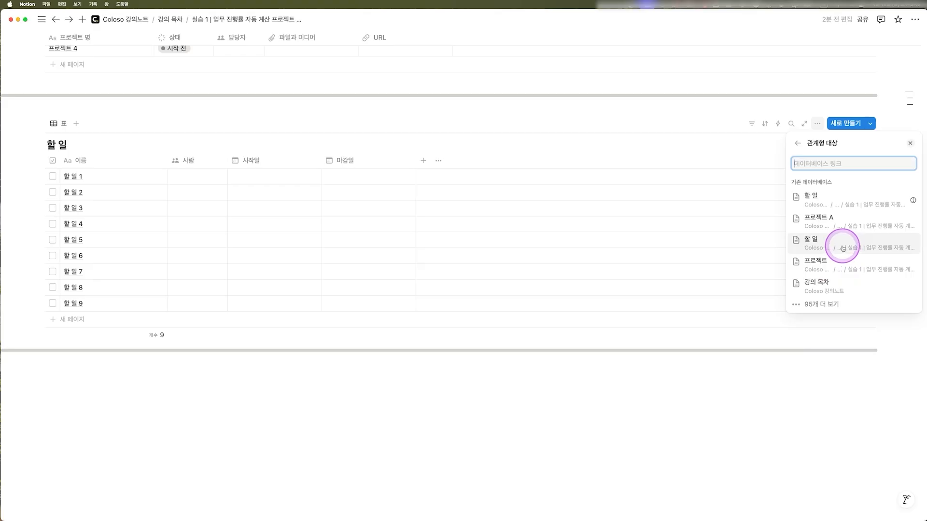
left_click(822, 221)
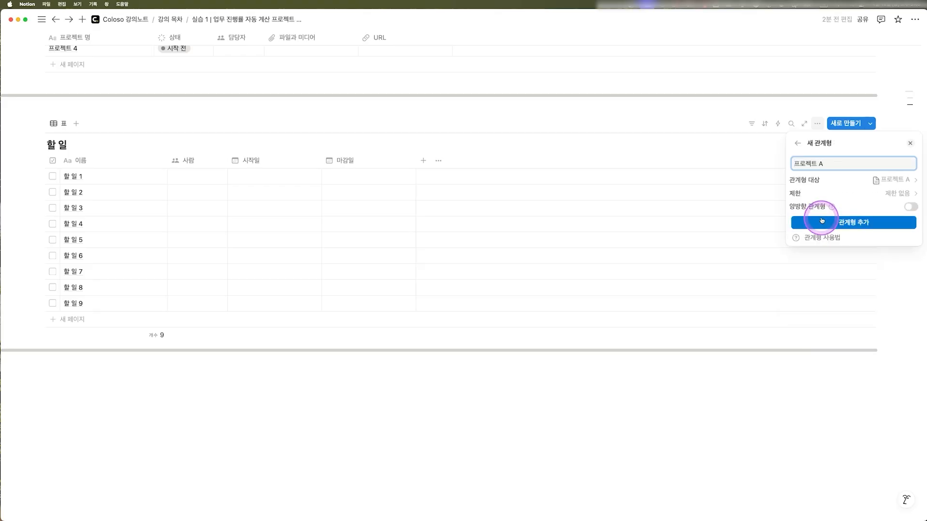
left_click(910, 207)
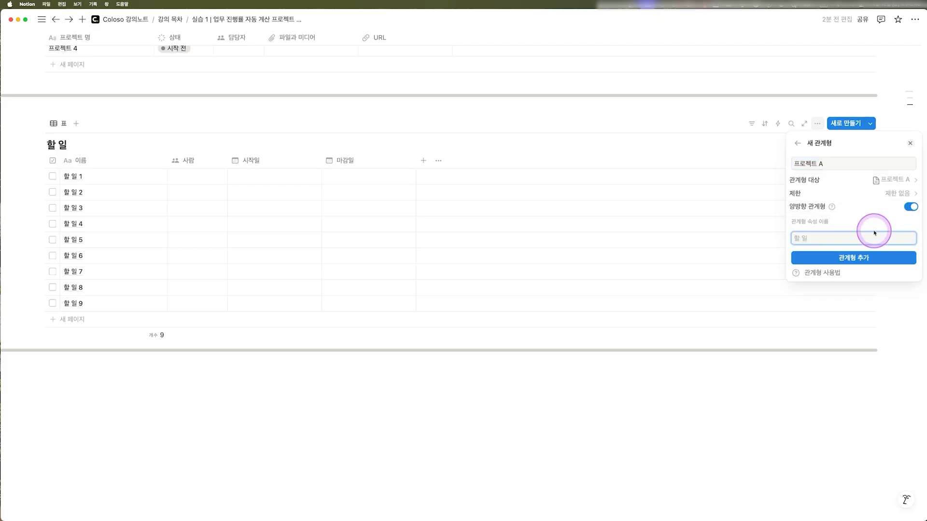
left_click(854, 258)
left_click(434, 141)
Rename the 프로젝트 A database to 프로젝트
scroll(434, 217, "up", 3)
scroll(435, 290, "up", 1)
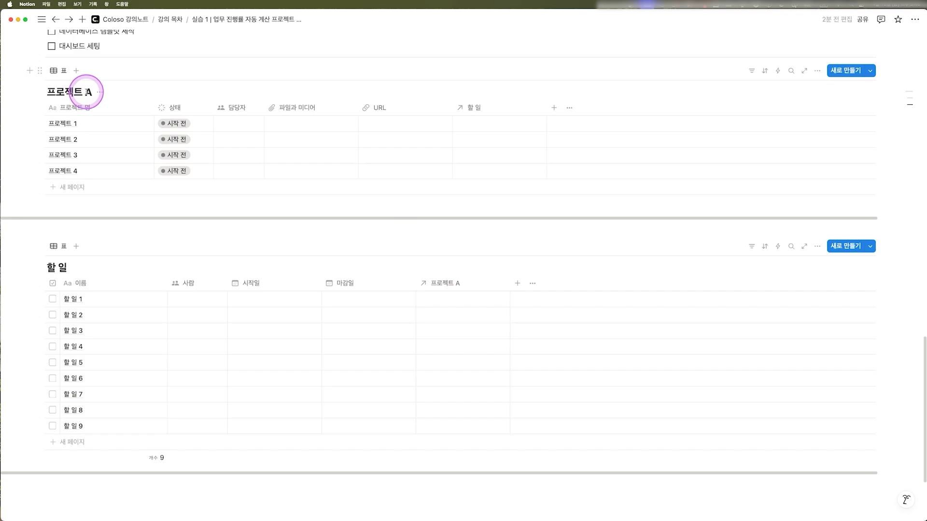
left_click(89, 92)
key("BackSpace")
key("BackSpace")
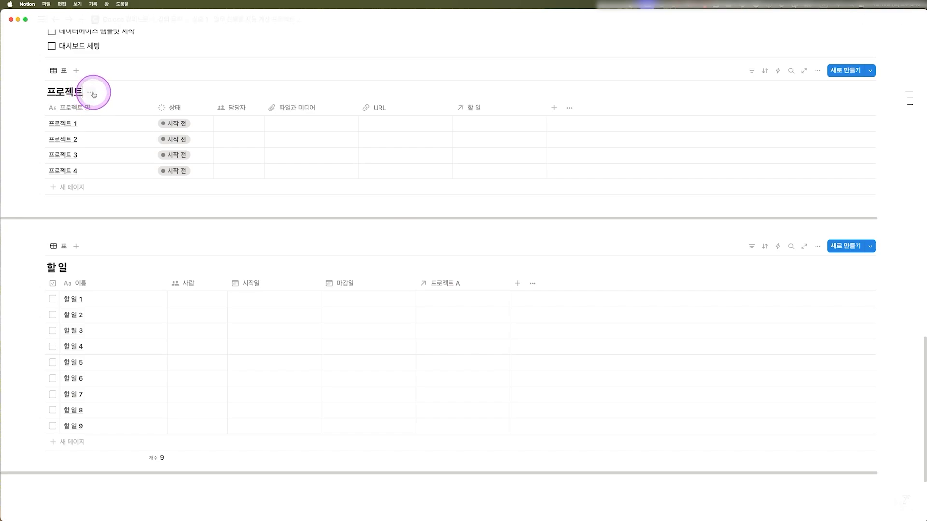
Name the 할 일 table's relation column 프로젝트 and move it between 이름 and 사람
left_click(468, 288)
left_click(473, 271)
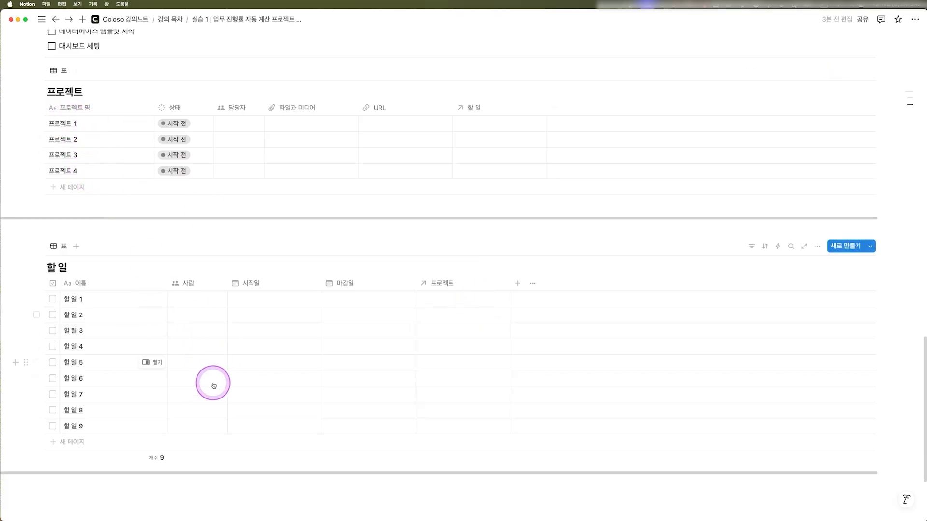
left_click_drag(454, 286, 203, 283)
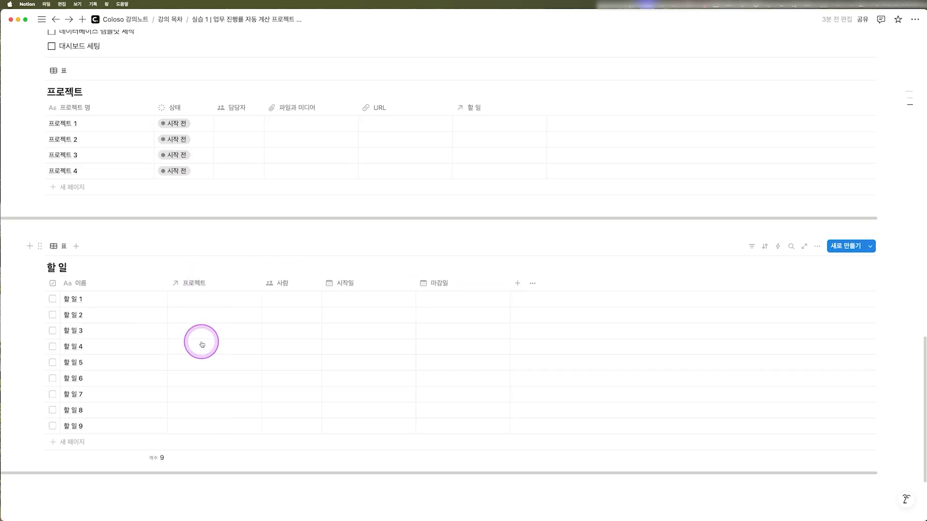
Link 할 일 1 and 할 일 2 to 프로젝트 1 in the relation column
left_click(187, 300)
left_click(207, 333)
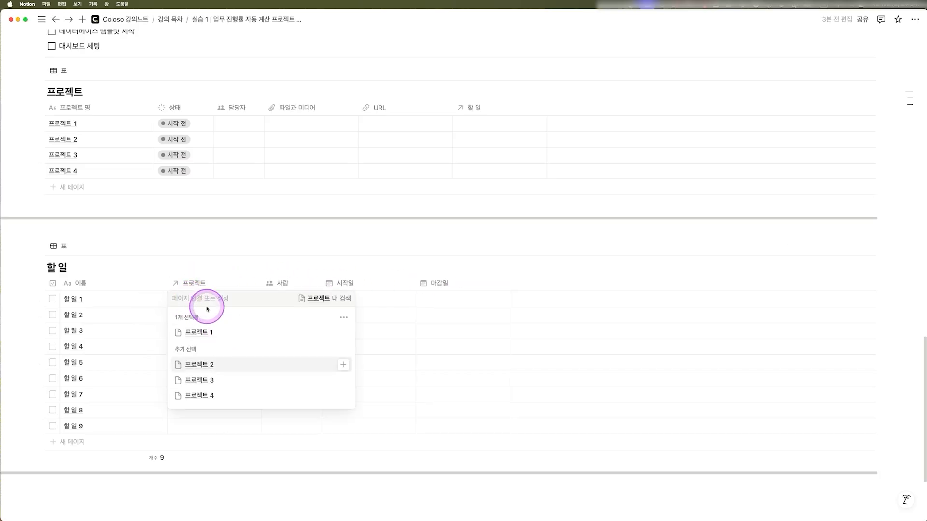
left_click(226, 272)
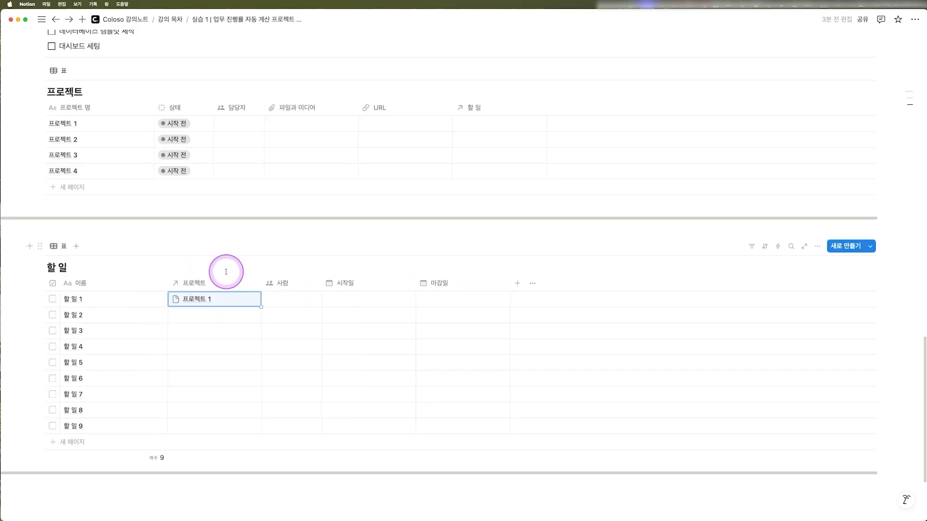
left_click(207, 302)
left_click(202, 349)
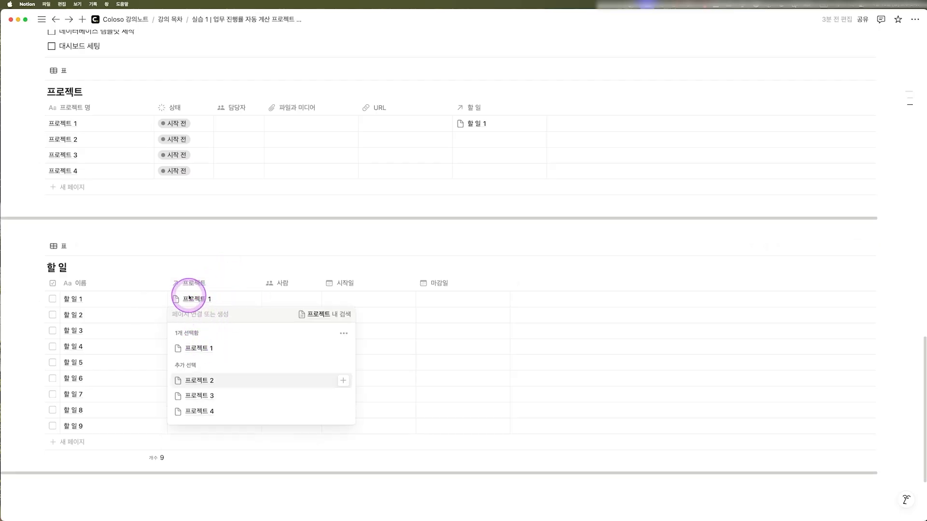
left_click(217, 289)
Link 할 일 3 to 프로젝트 2 and fill the same link down to 할 일 4
left_click(191, 333)
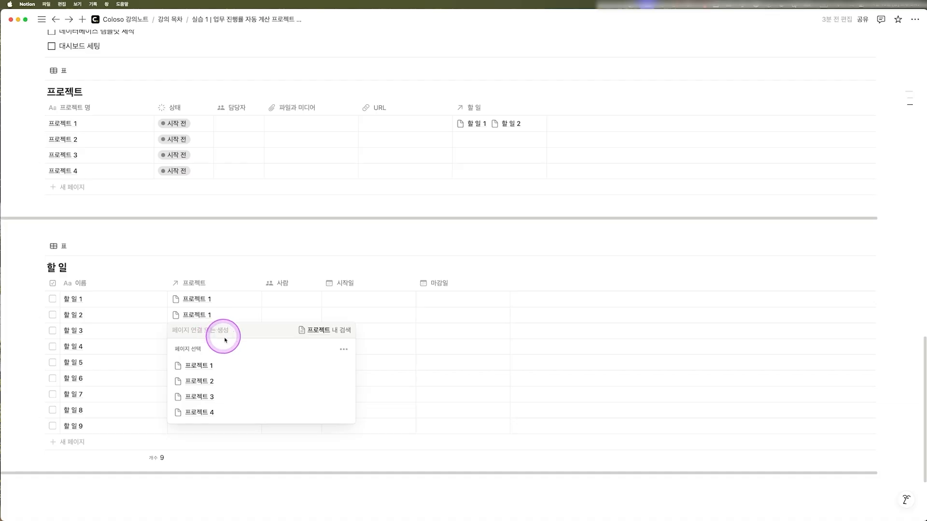
left_click(226, 381)
left_click_drag(260, 341, 251, 355)
Link 할 일 5, 할 일 6 and 할 일 7 to 프로젝트 3 in the relation column
left_click(203, 368)
left_click(202, 348)
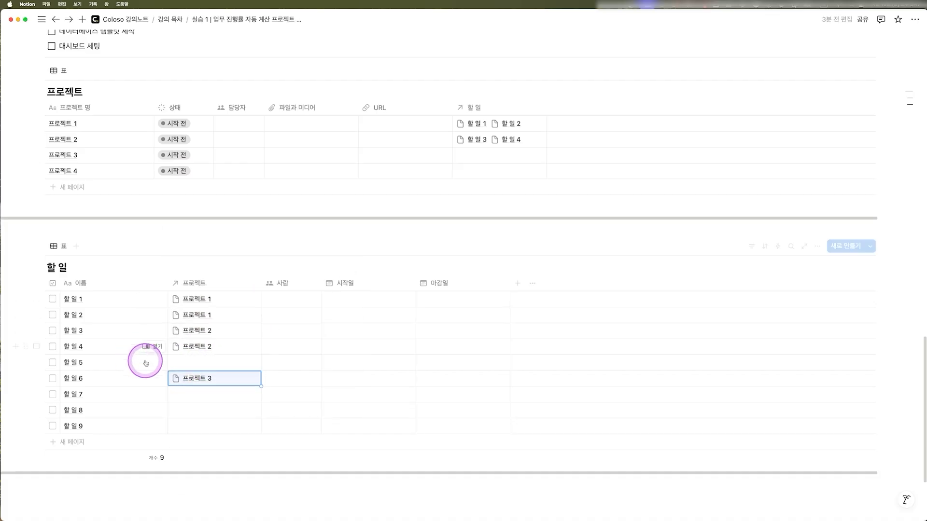
left_click(240, 364)
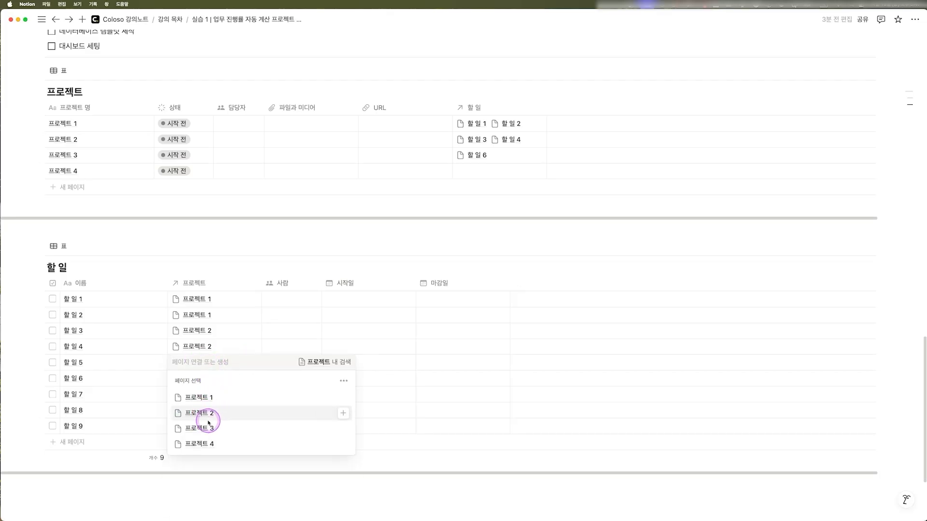
left_click(207, 428)
key("Escape")
left_click(223, 394)
left_click(206, 360)
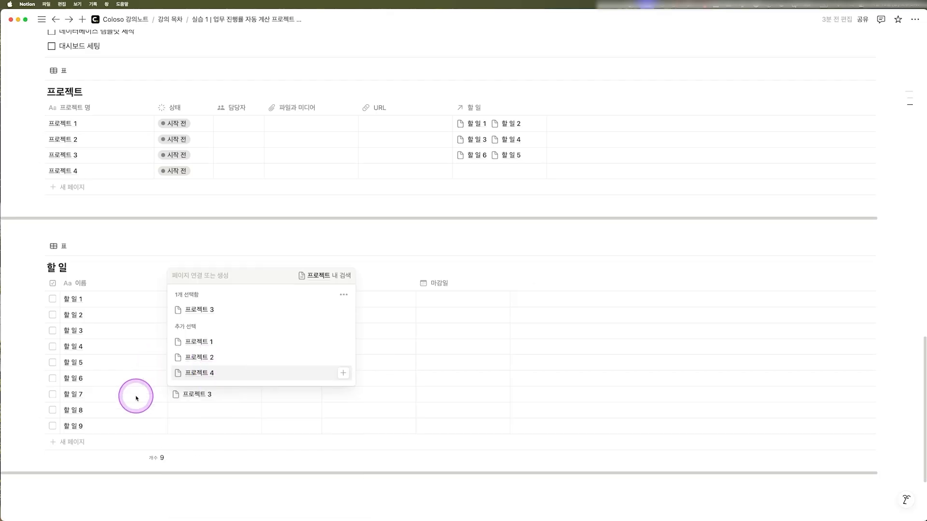
left_click(145, 396)
Link 할 일 8 to 프로젝트 4 and fill the same link down to 할 일 9
left_click(198, 418)
left_click(205, 410)
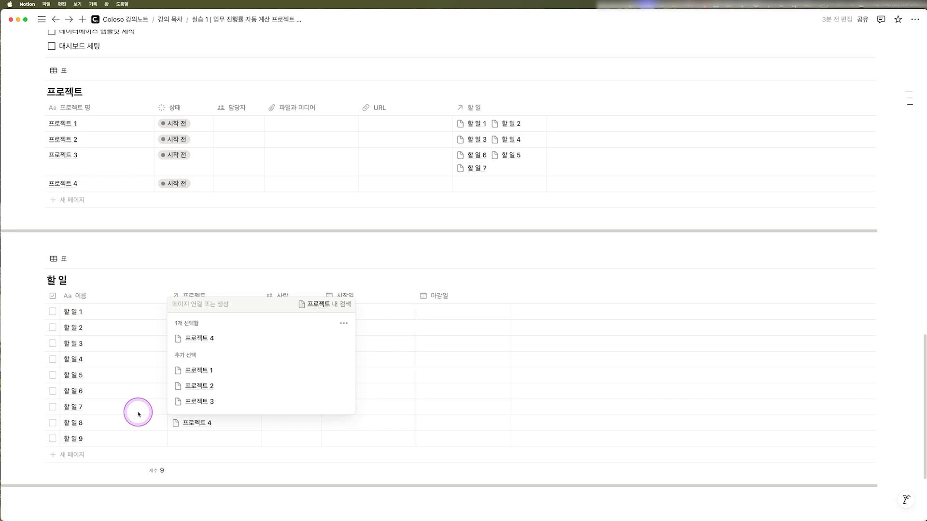
key("Escape")
left_click_drag(260, 431, 265, 439)
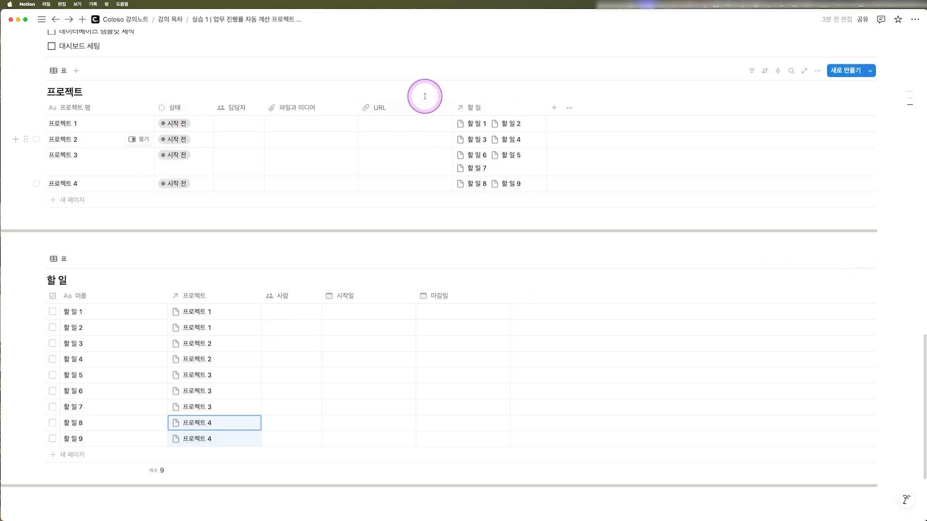
Widen the 프로젝트 table's 할 일 column to fit three linked tasks per line, and narrow the 할 일 table's 이름 column
left_click_drag(547, 110, 567, 110)
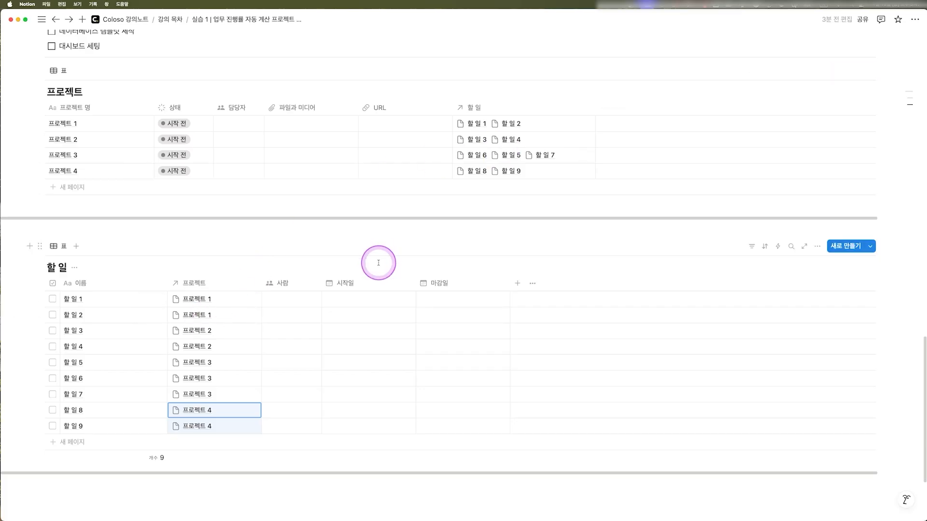
left_click_drag(167, 283, 150, 283)
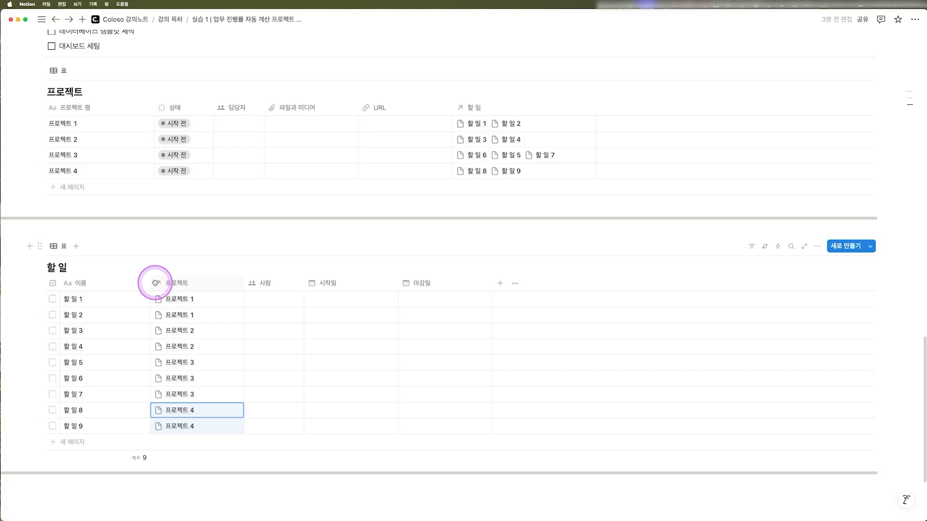
Set the 시작일 of 할 일 1 to 2025년 4월 1일 and its 마감일 to 2025년 4월 5일
left_click(333, 302)
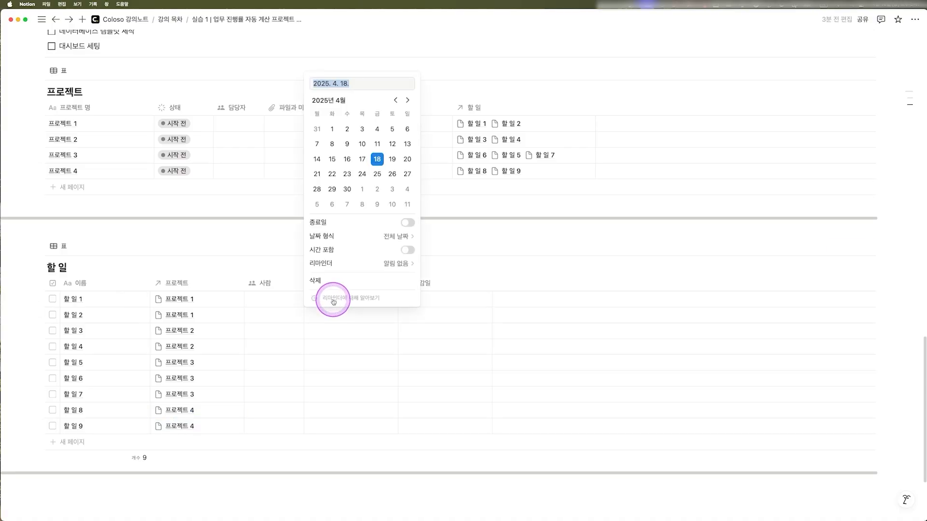
left_click(337, 131)
left_click(441, 304)
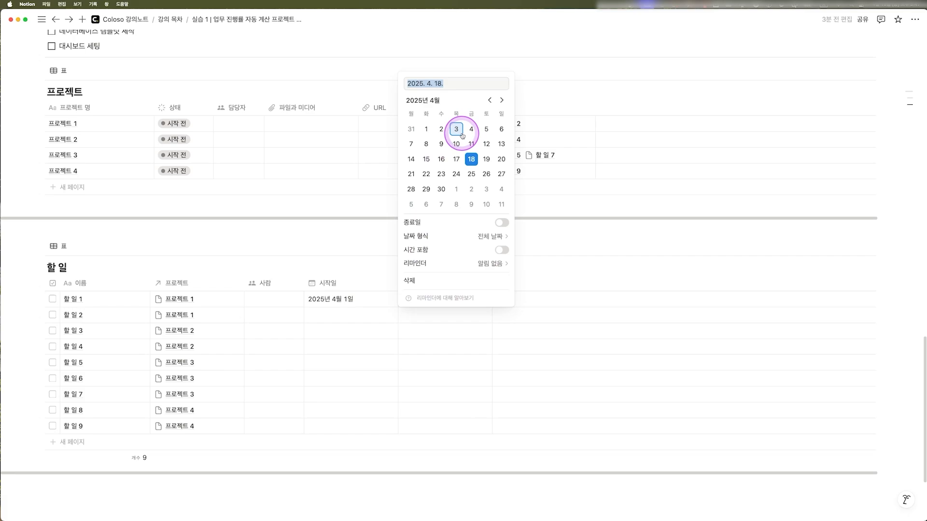
left_click(485, 129)
left_click(296, 323)
Set the 시작일 of 할 일 2 to 2025년 4월 8일 and its 마감일 to 2025년 4월 13일
left_click(337, 317)
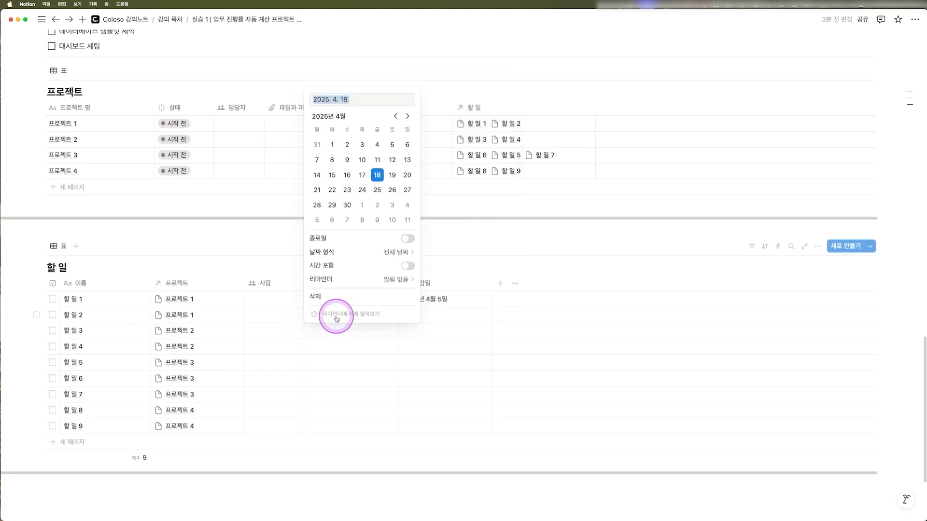
left_click(331, 160)
left_click(437, 318)
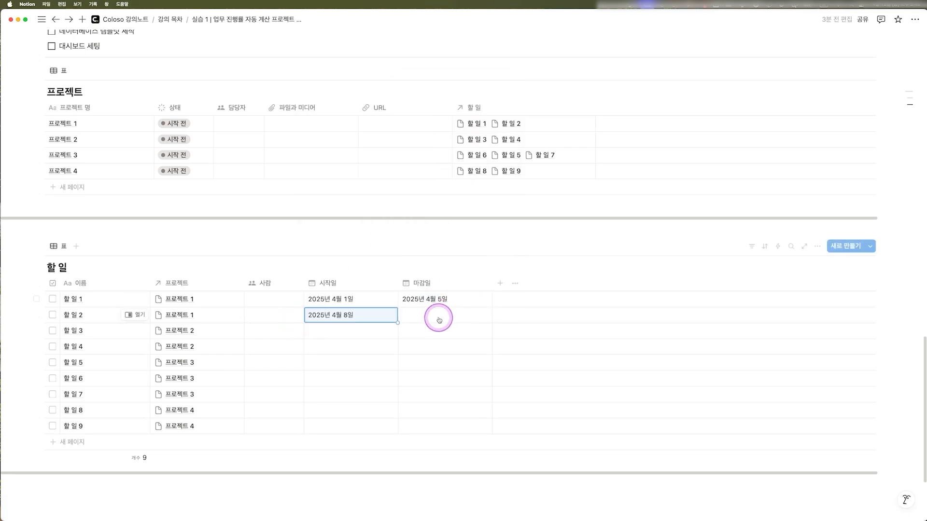
left_click(439, 317)
left_click(501, 160)
left_click(353, 304)
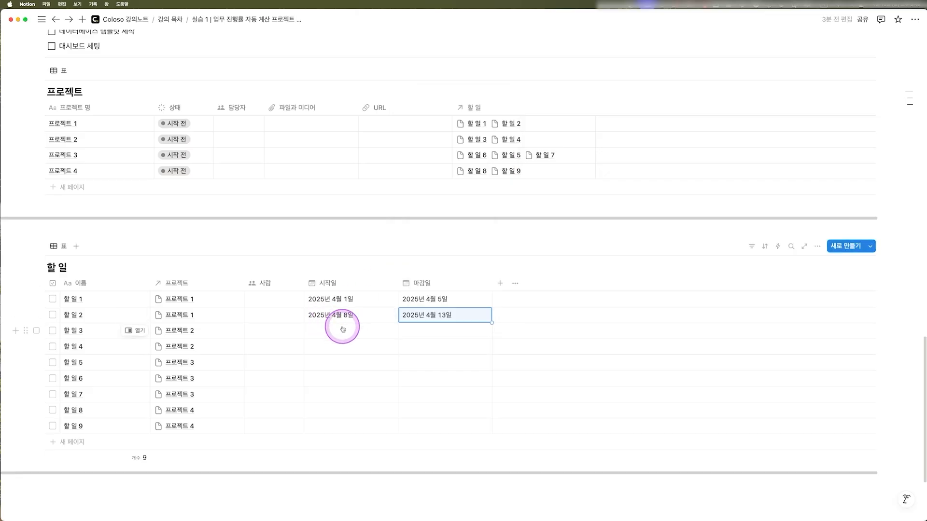
Set the 시작일 of 할 일 3 to 2025년 4월 15일 and its 마감일 to 2025년 4월 20일
left_click(343, 330)
left_click(329, 191)
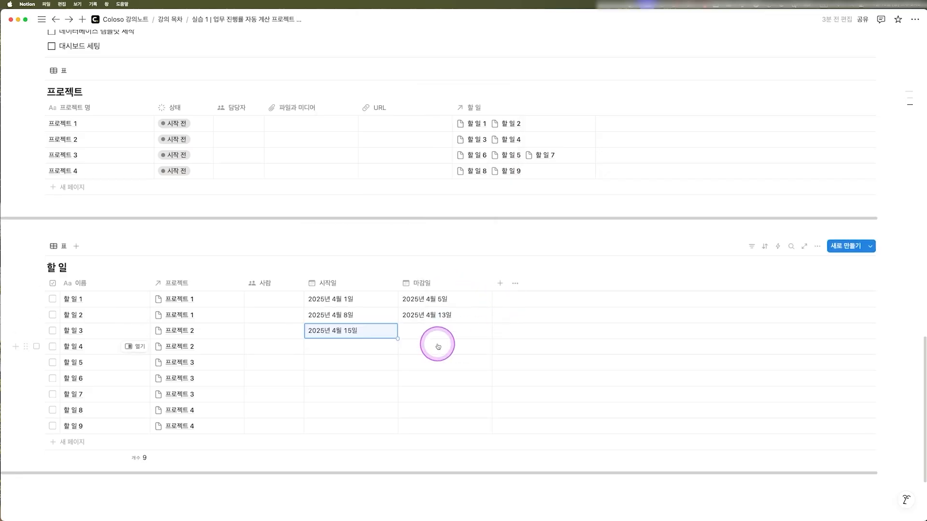
left_click(434, 333)
left_click(502, 190)
left_click(319, 312)
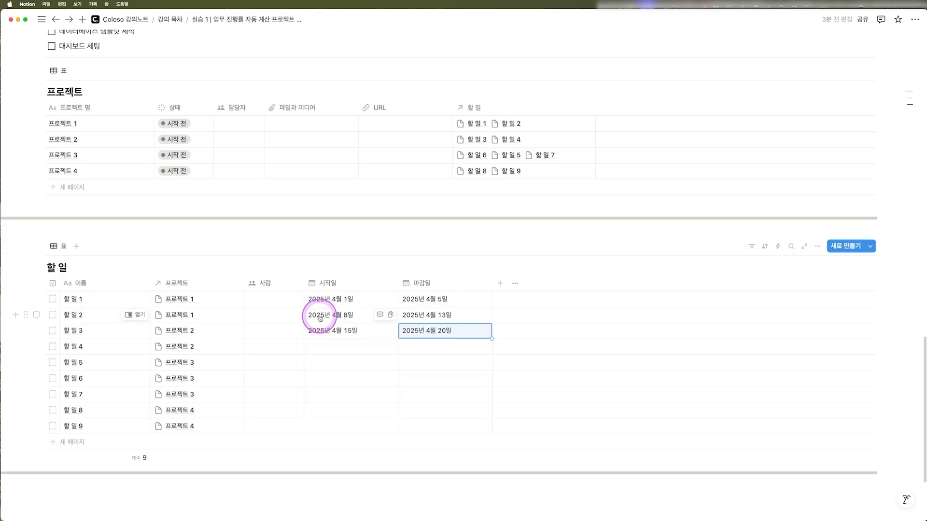
Set the 시작일 of 할 일 4 to 2025년 4월 22일 and its 마감일 to 2025년 4월 26일
left_click(347, 358)
left_click(332, 221)
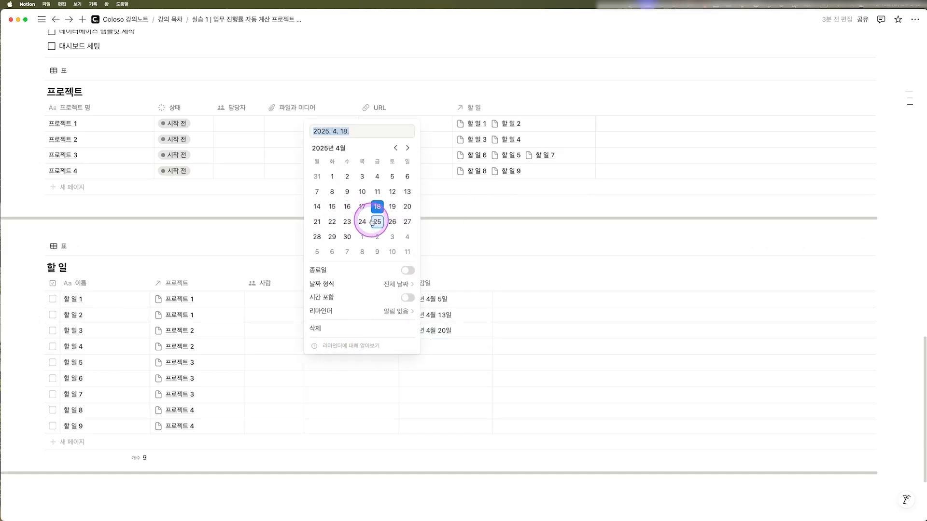
left_click(433, 356)
left_click(433, 355)
left_click(486, 222)
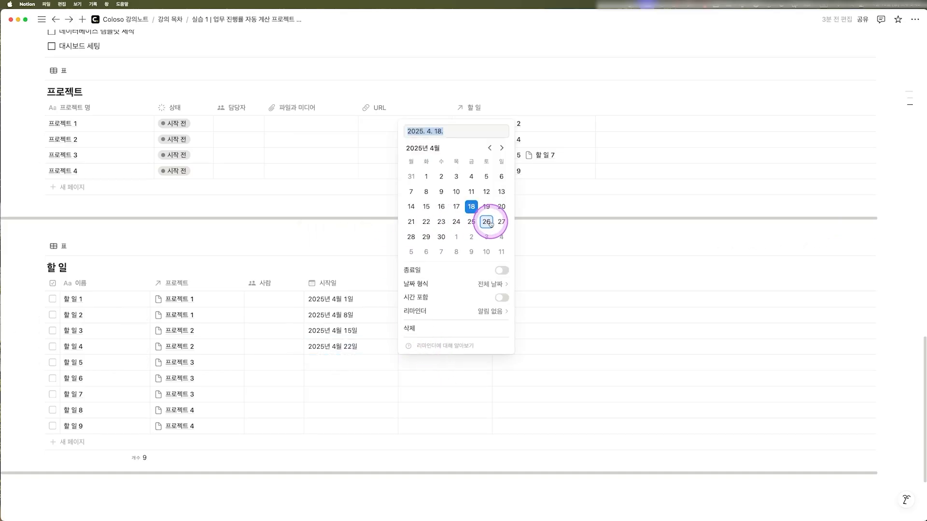
left_click(325, 315)
Set the 시작일 of 할 일 5 to 2025년 4월 1일 and its 마감일 to 2025년 4월 12일
left_click(331, 362)
left_click(332, 192)
left_click(420, 378)
left_click(419, 368)
left_click(486, 207)
left_click(315, 288)
Set the 시작일 of 할 일 6 to 2025년 4월 8일 and its 마감일 to 2025년 4월 13일
left_click(331, 379)
left_click(393, 209)
left_click(331, 223)
left_click(441, 300)
left_click(416, 378)
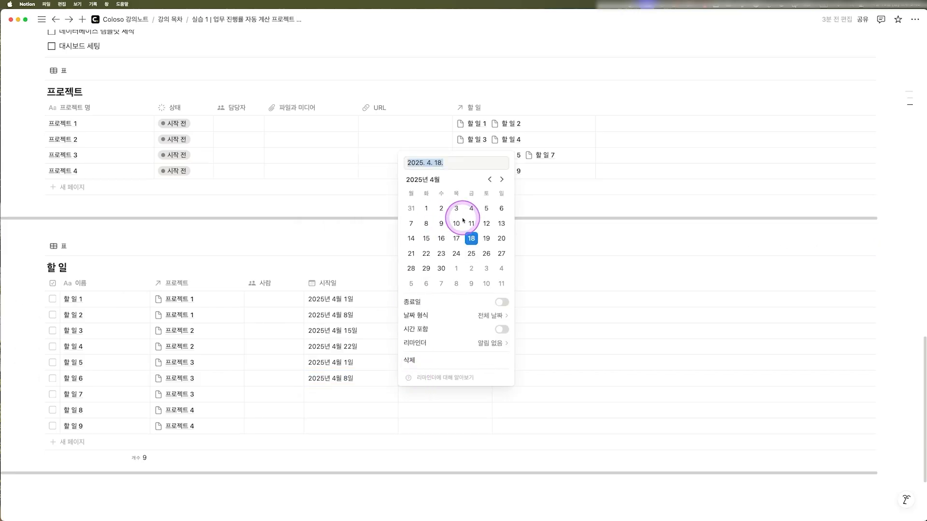
left_click(498, 224)
left_click(320, 338)
Set the 시작일 of 할 일 7 to 2025년 4월 14일 and its 마감일 to 2025년 4월 20일
left_click(331, 394)
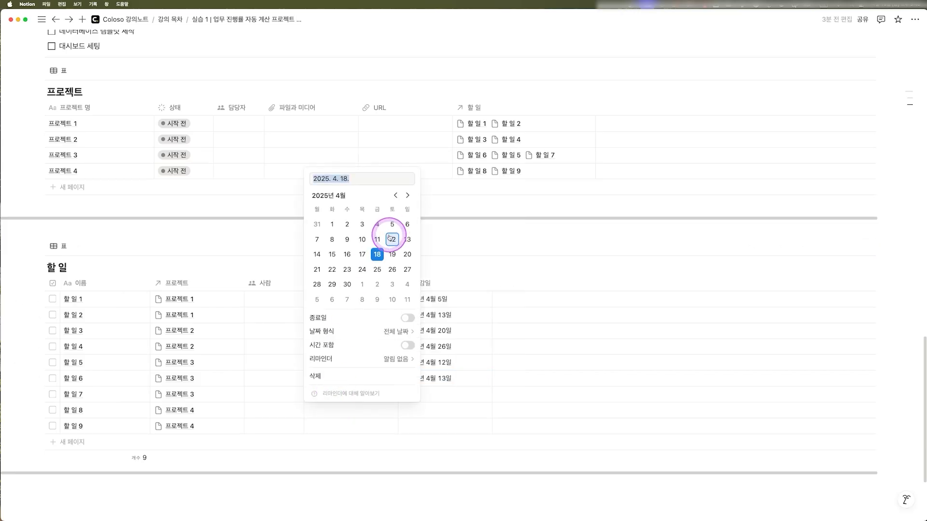
left_click(316, 255)
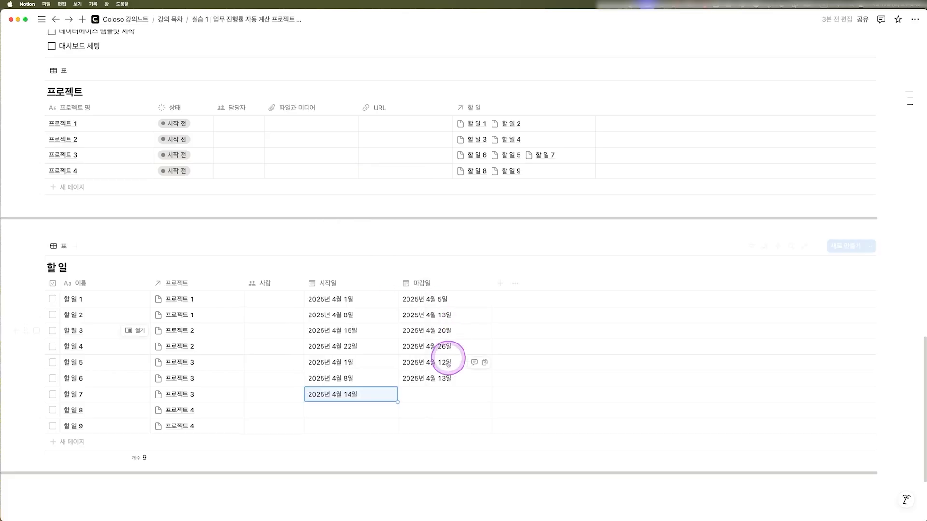
left_click(420, 394)
left_click(501, 255)
Set the 시작일 of 할 일 8 to 2025년 4월 22일 and its 마감일 to 2025년 4월 26일
left_click(332, 410)
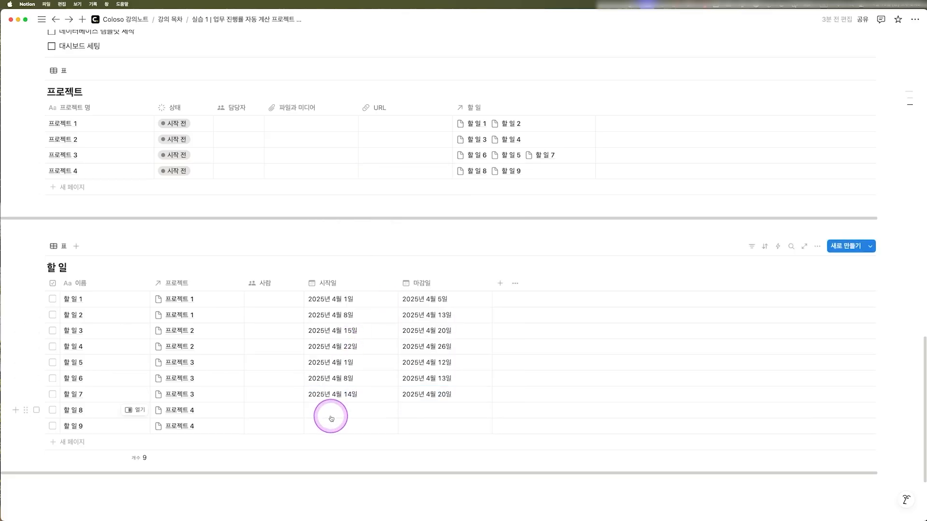
left_click(332, 285)
left_click(425, 411)
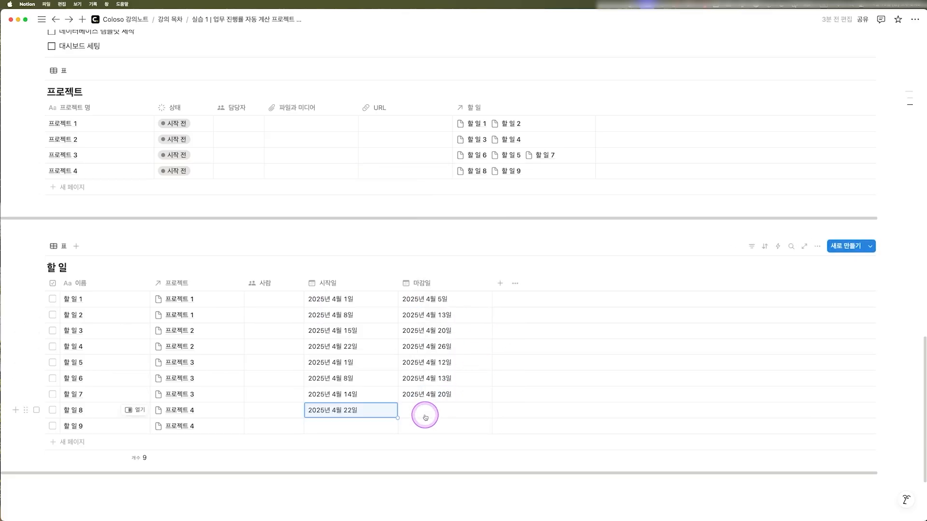
left_click(425, 410)
left_click(486, 287)
Set the 시작일 of 할 일 9 to 2025년 4월 30일 and its 마감일 to 2025년 5월 10일
left_click(338, 426)
left_click(348, 314)
key("Escape")
left_click(420, 426)
left_click(457, 325)
key("Escape")
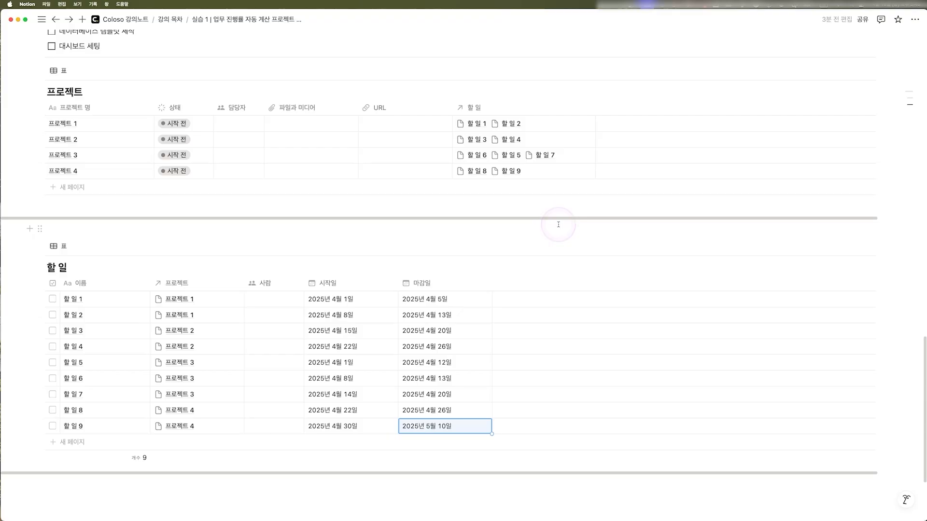
left_click(436, 245)
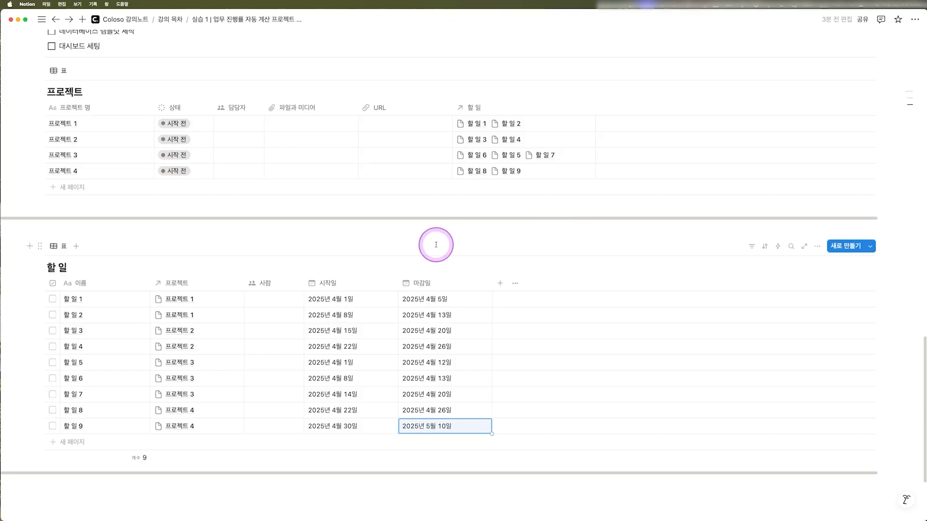
Add a rollup property to the 프로젝트 database that pulls the 체크박스 property through the 할 일 relation
scroll(436, 244, "up", 3)
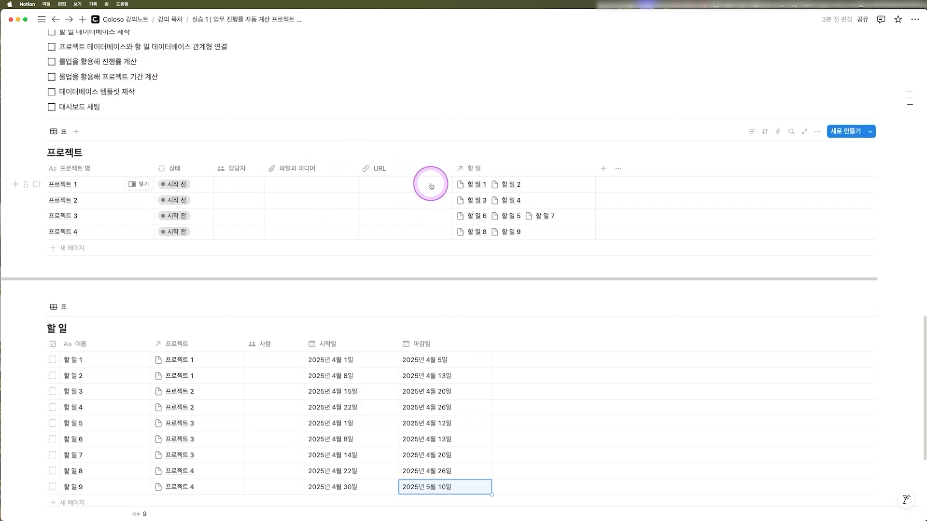
left_click(604, 170)
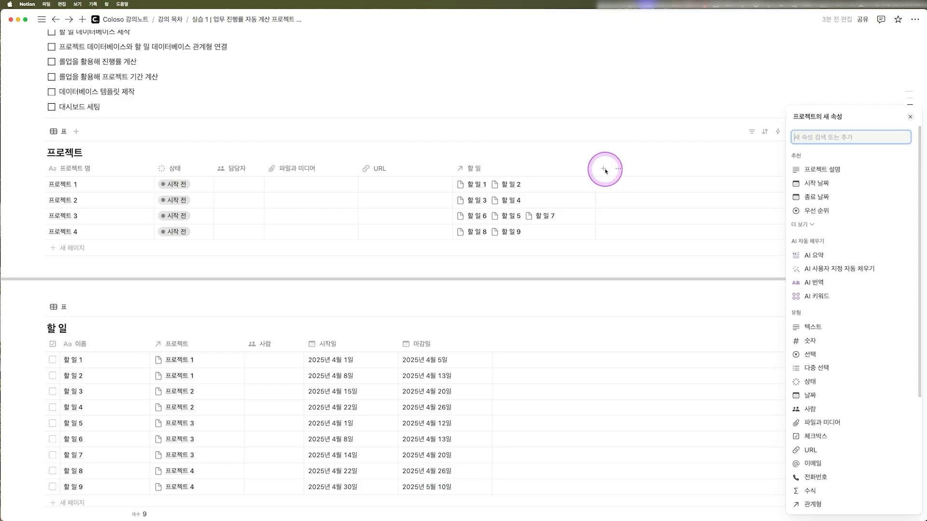
scroll(842, 358, "down", 3)
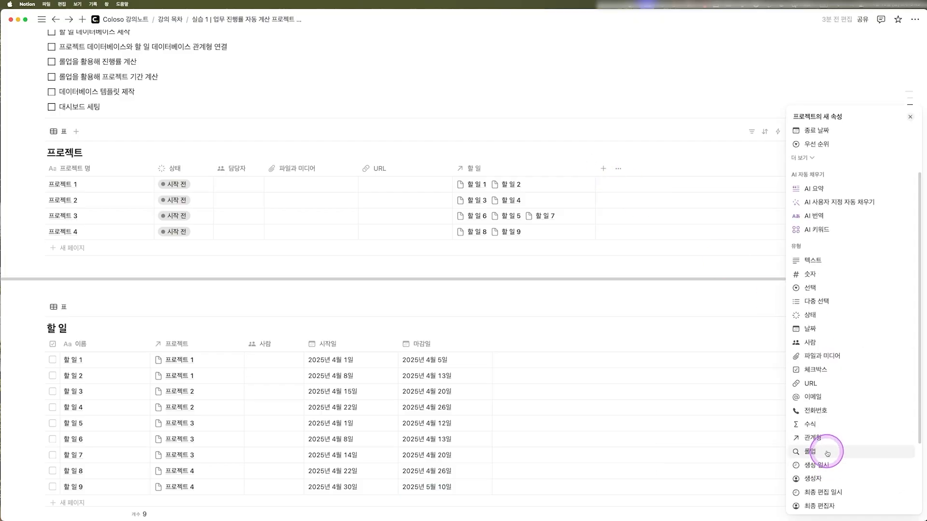
left_click(823, 451)
left_click(844, 204)
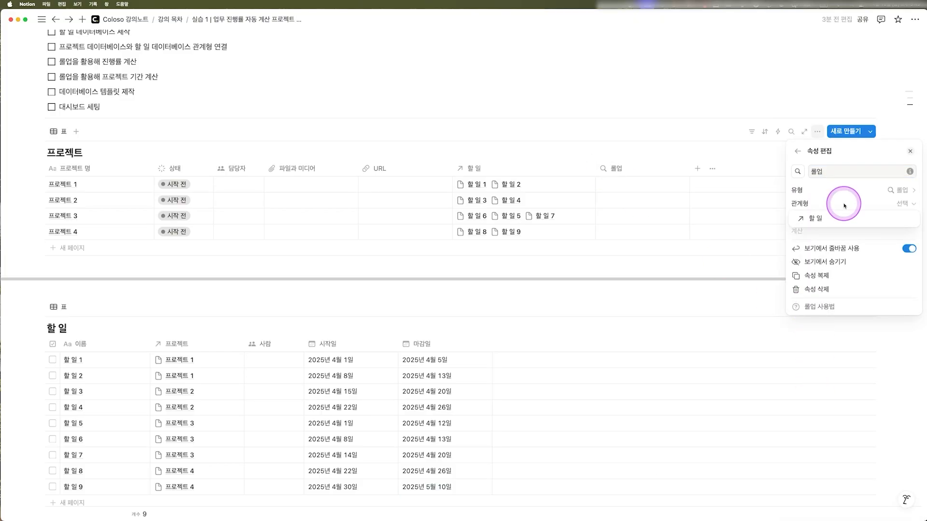
left_click(827, 218)
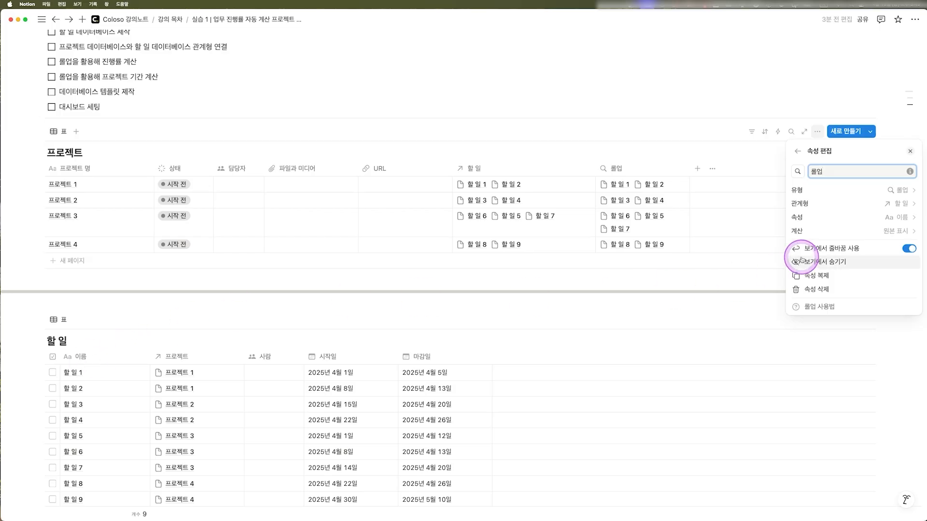
left_click(818, 221)
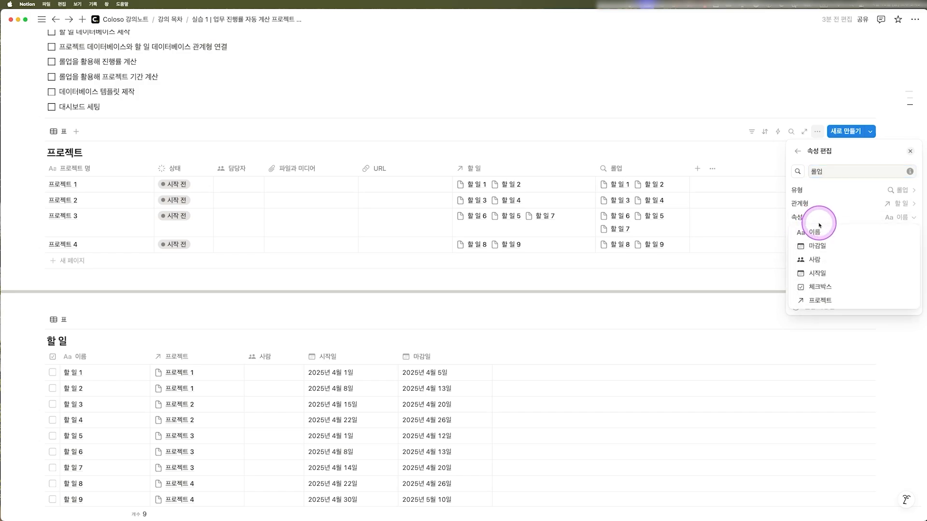
left_click(823, 286)
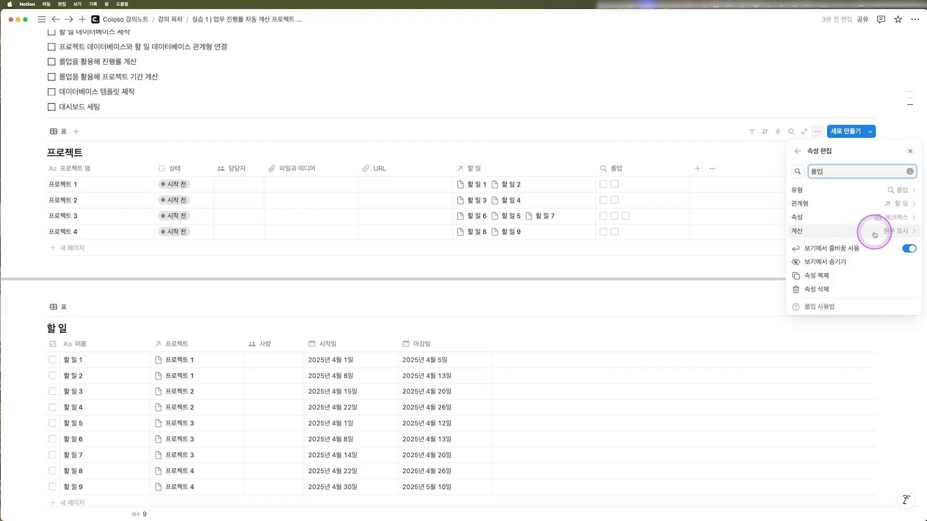
left_click(710, 200)
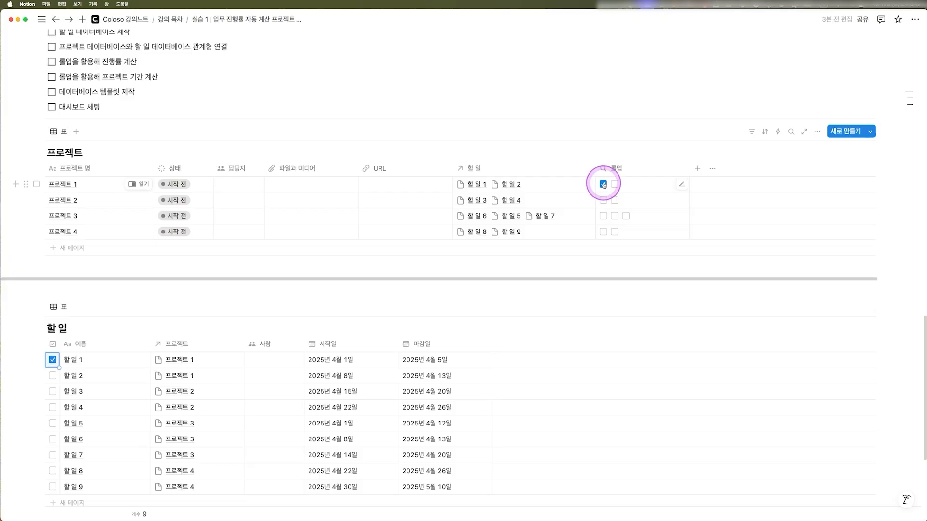
Mark 할 일 3, 할 일 4 and 할 일 6 as done in the 할 일 database
left_click(52, 392)
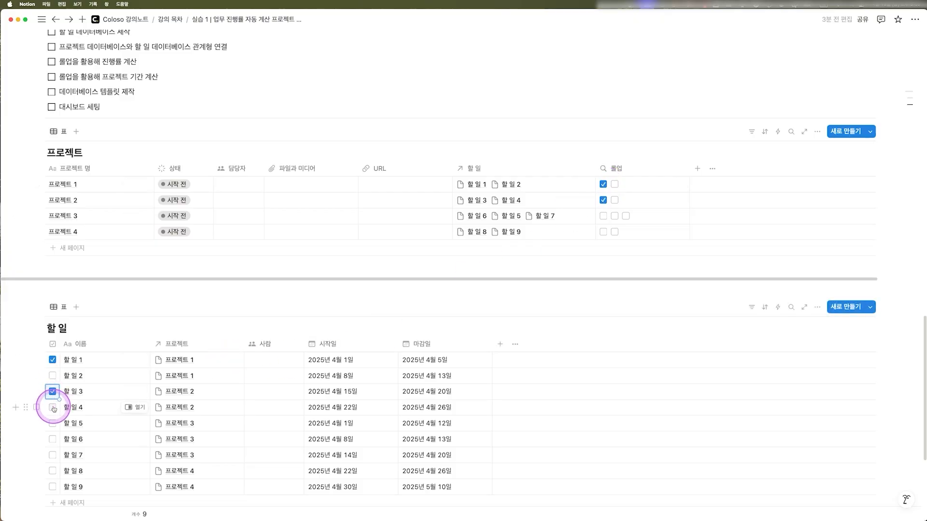
left_click(52, 407)
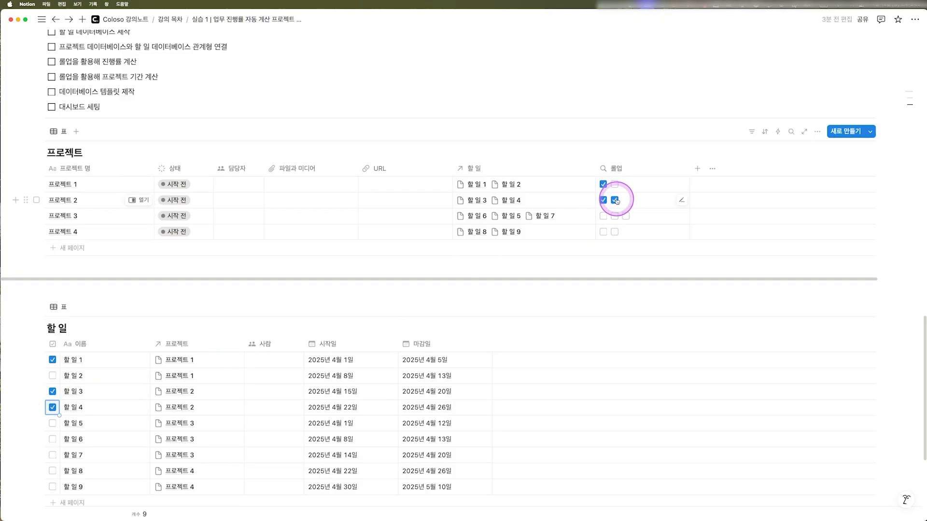
left_click(52, 440)
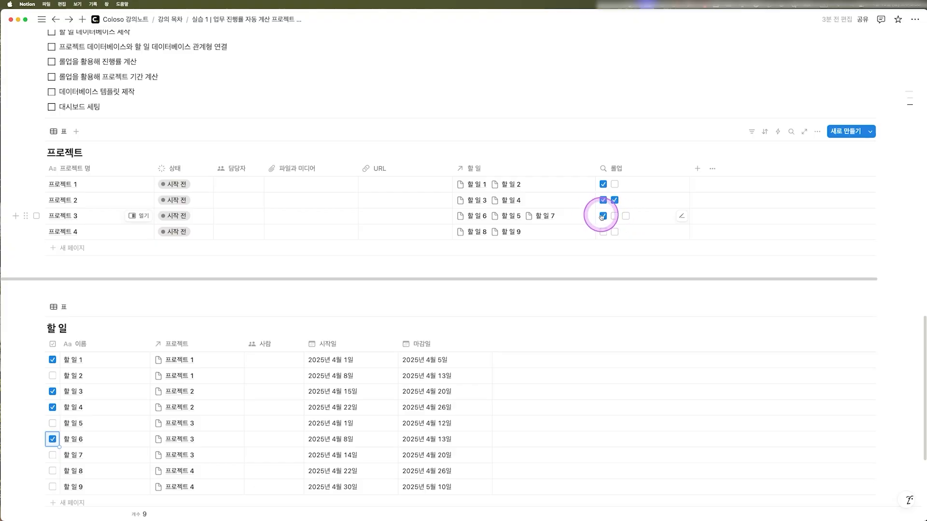
Relink the tasks of 프로젝트 3 in the order 할 일 5, 할 일 6, 할 일 7, and mark 할 일 9 as done
left_click(563, 214)
left_click(623, 251)
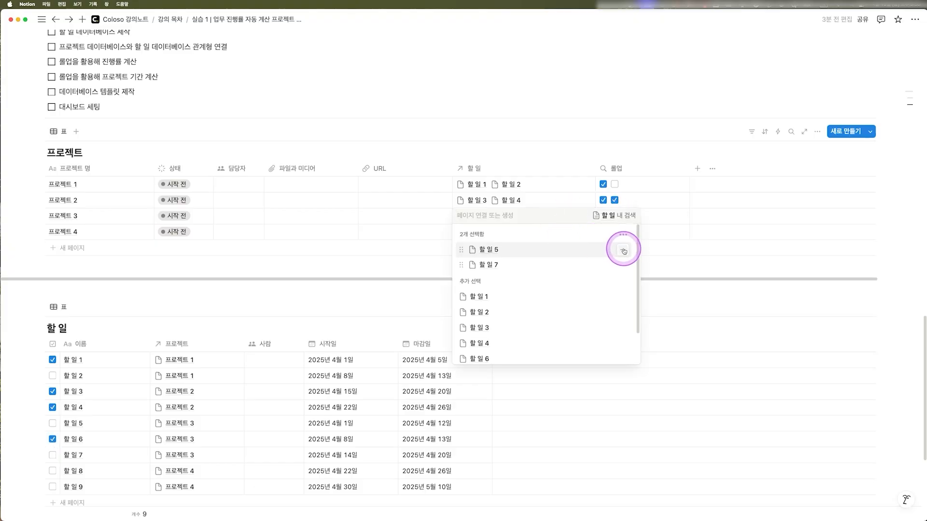
left_click(624, 251)
left_click(623, 251)
left_click(497, 314)
left_click(499, 341)
scroll(505, 333, "down", 1)
left_click(507, 329)
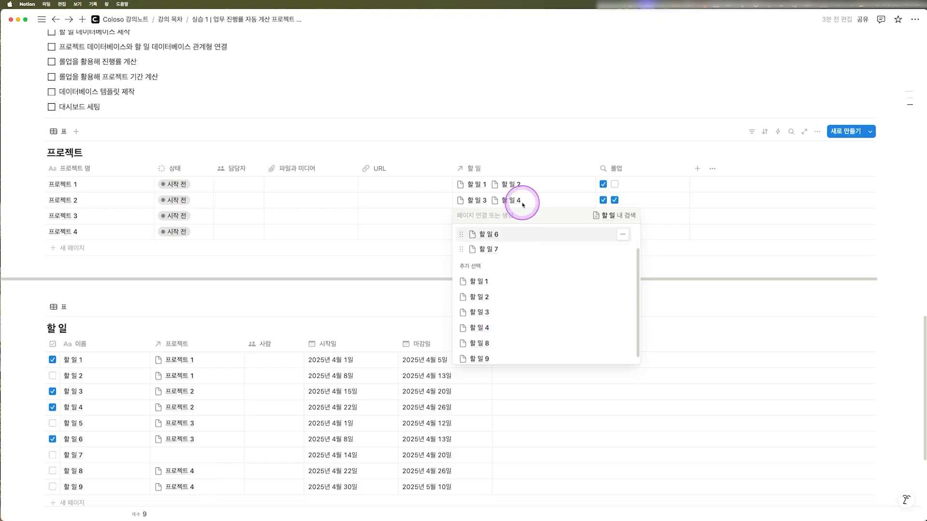
left_click(528, 185)
left_click(617, 217)
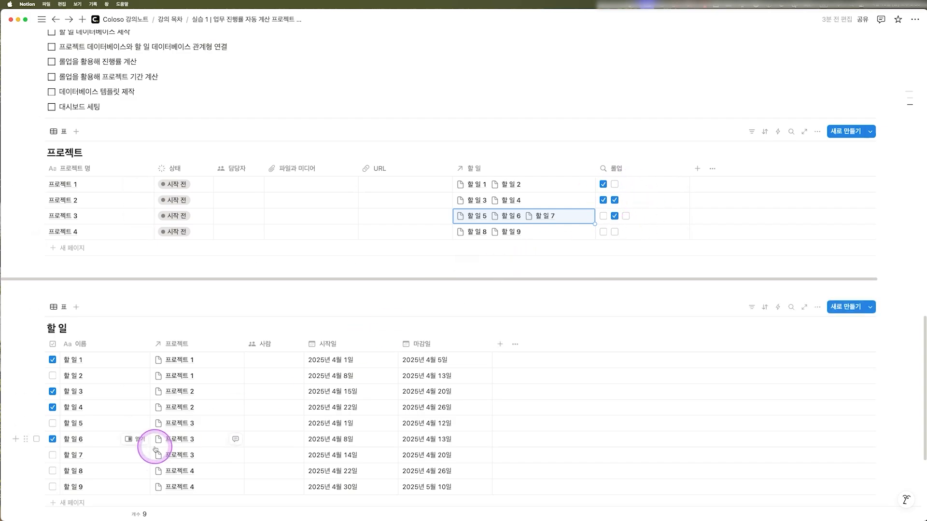
left_click(52, 487)
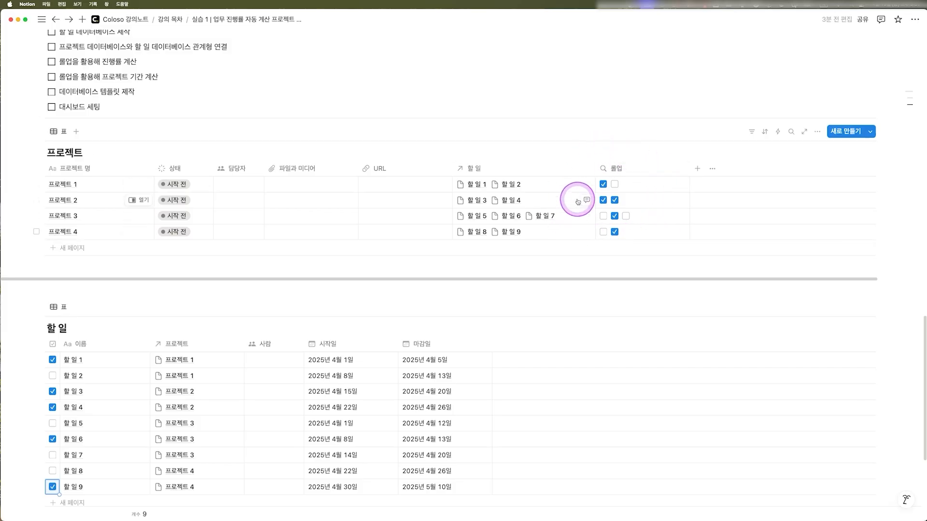
Set the rollup's calculation to 체크 표시된 비율(%) and its display style to 원형
left_click(647, 173)
left_click(627, 206)
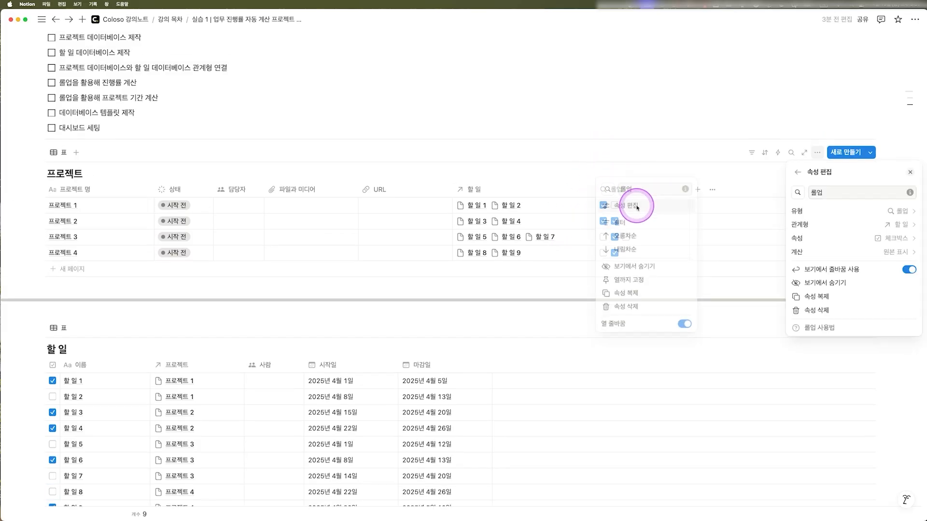
left_click(816, 252)
mouse_move(856, 298)
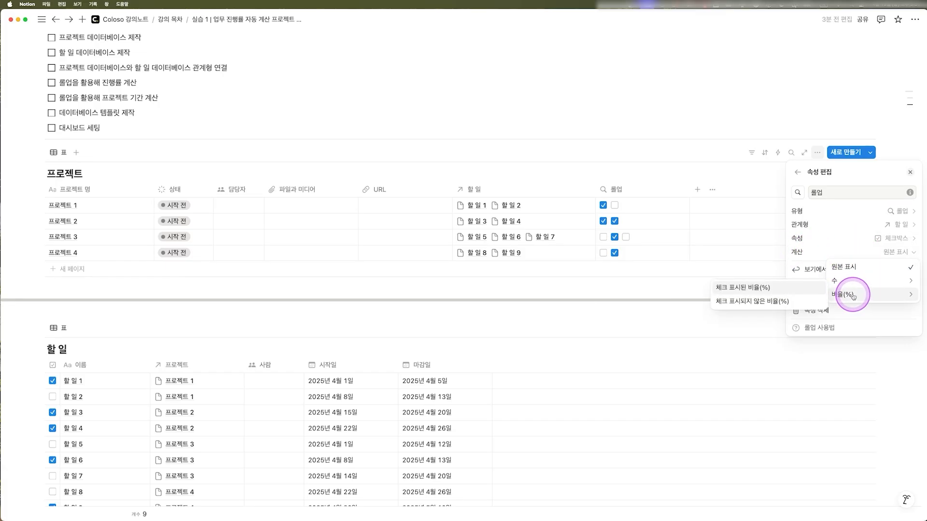
left_click(749, 289)
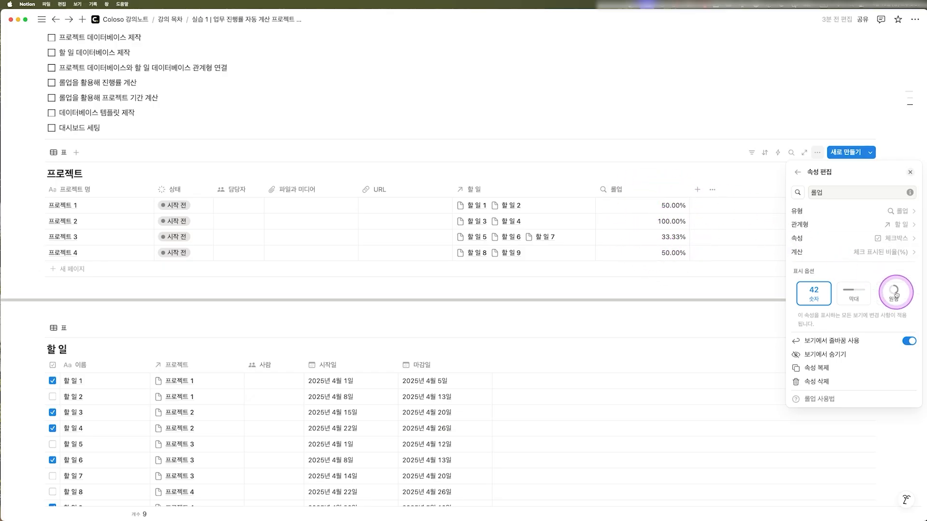
left_click(896, 293)
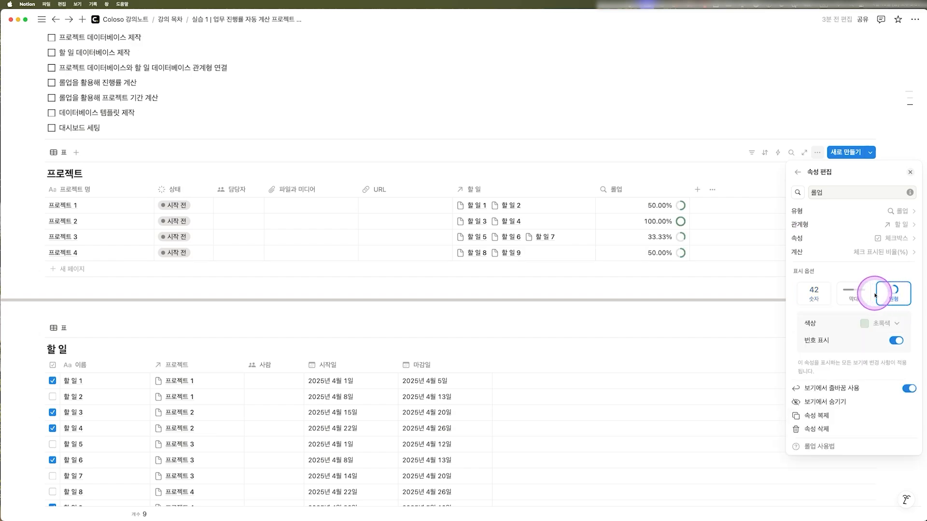
key("Escape")
Rename the rollup property to 진행률(롤업) and narrow its column slightly
left_click_drag(689, 191, 681, 192)
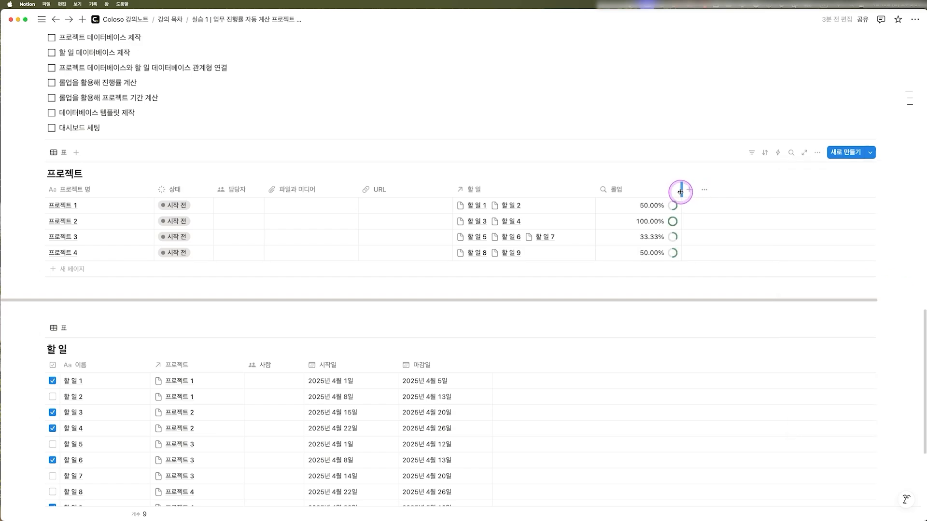
left_click(632, 191)
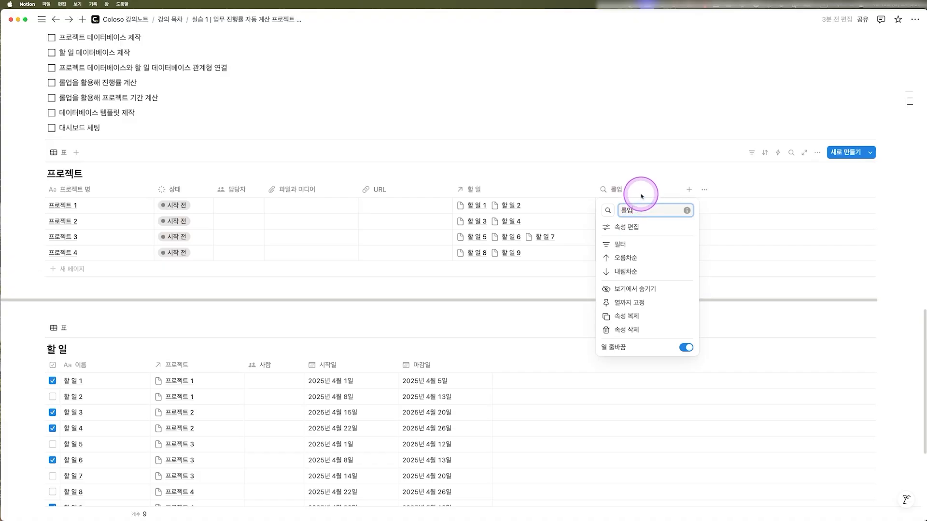
key("Right")
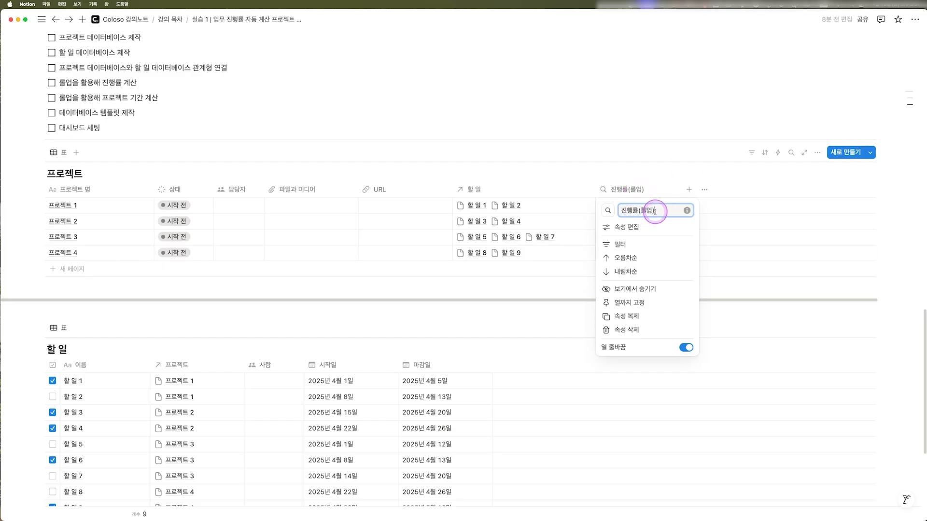
left_click(634, 175)
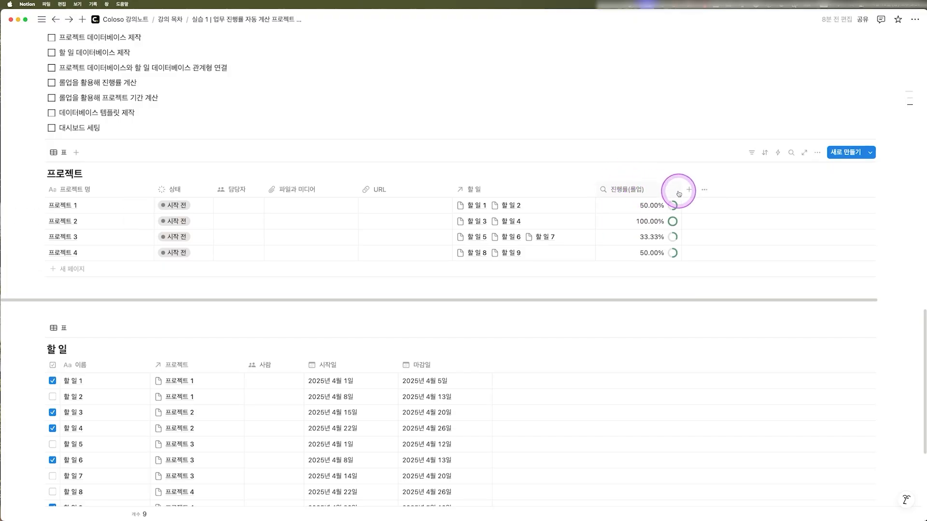
left_click_drag(681, 192, 677, 191)
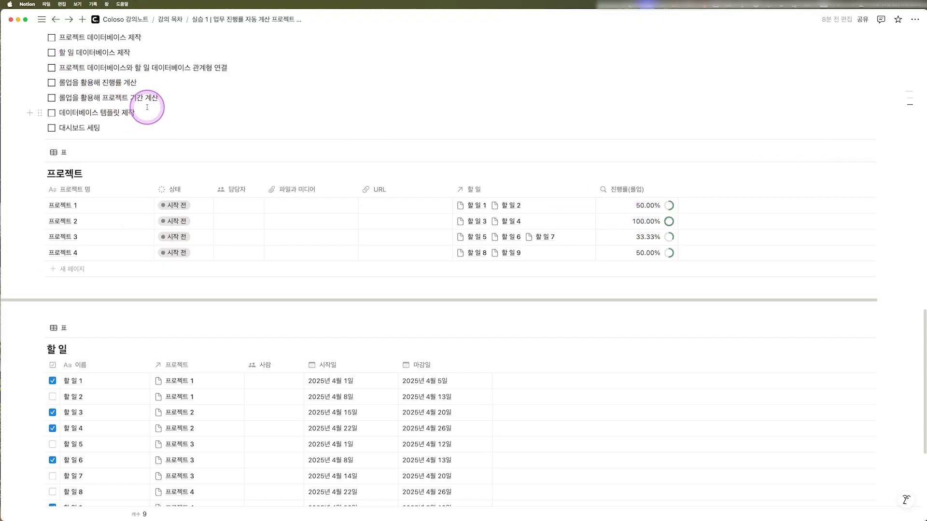
scroll(376, 295, "down", 3)
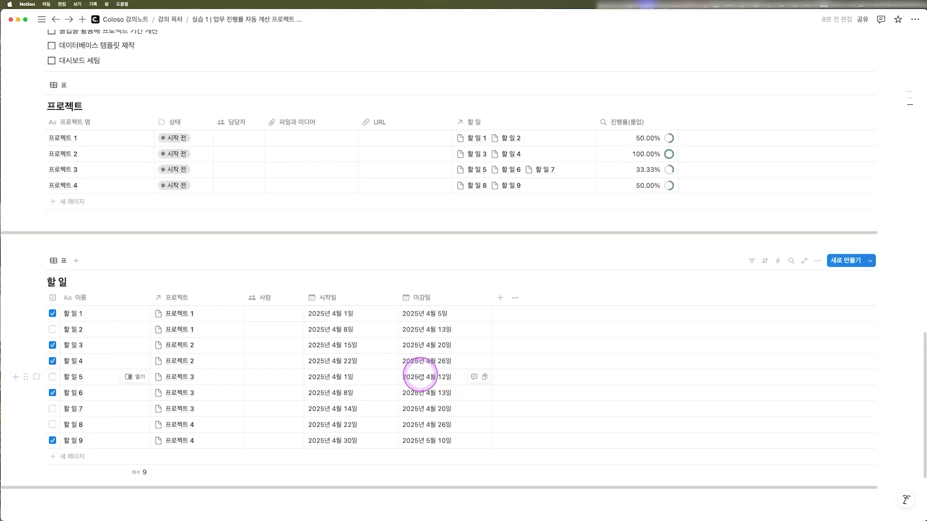
scroll(420, 376, "up", 3)
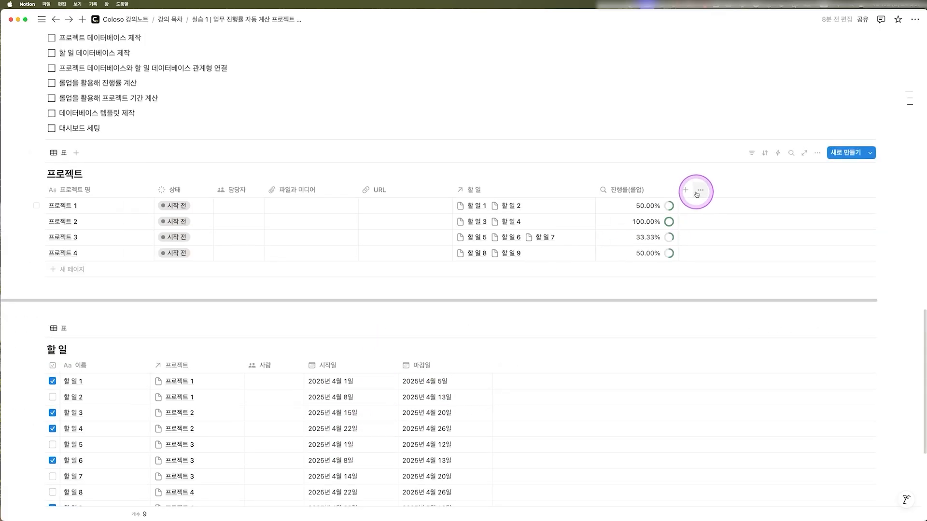